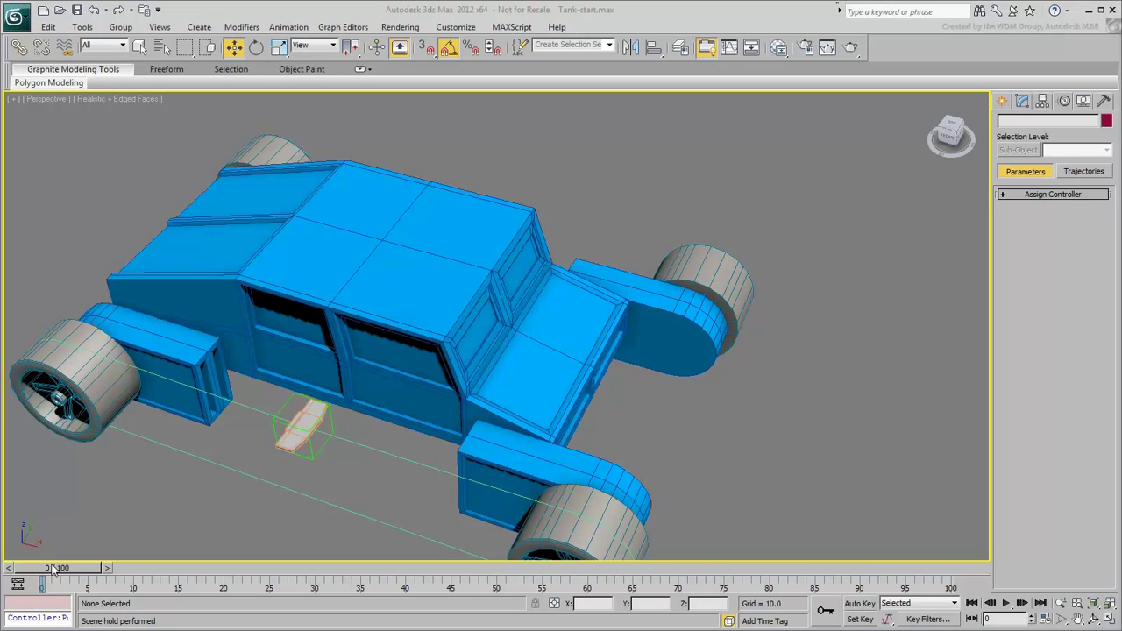
- Open a new MAXScript editor window and write the first script line prev=$ to store the selected object
right_click(26, 602)
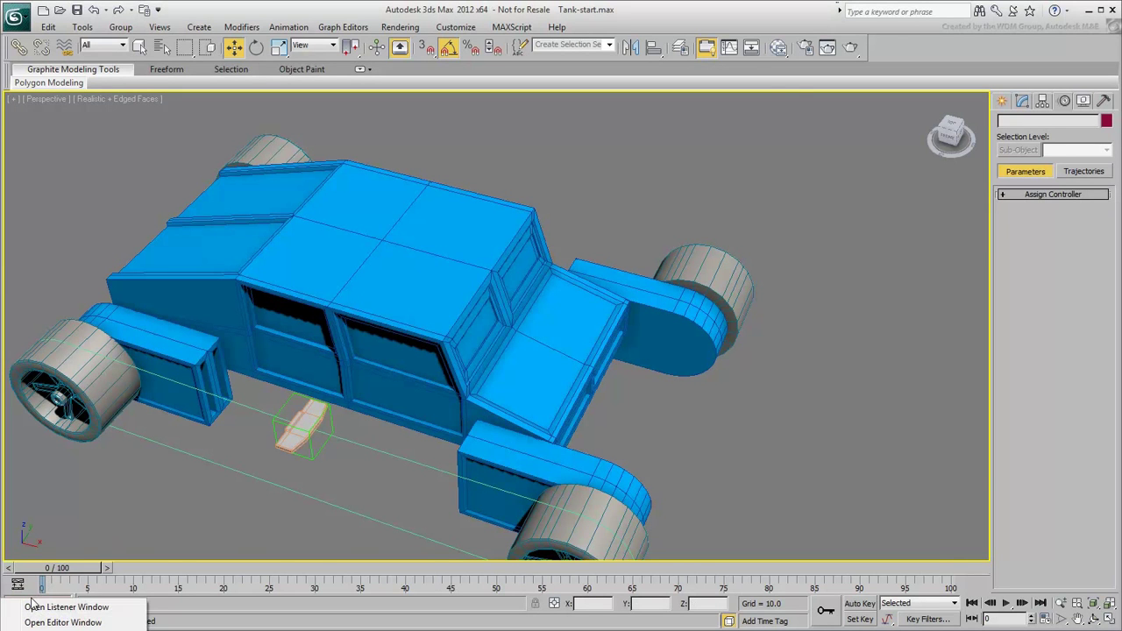
click(71, 623)
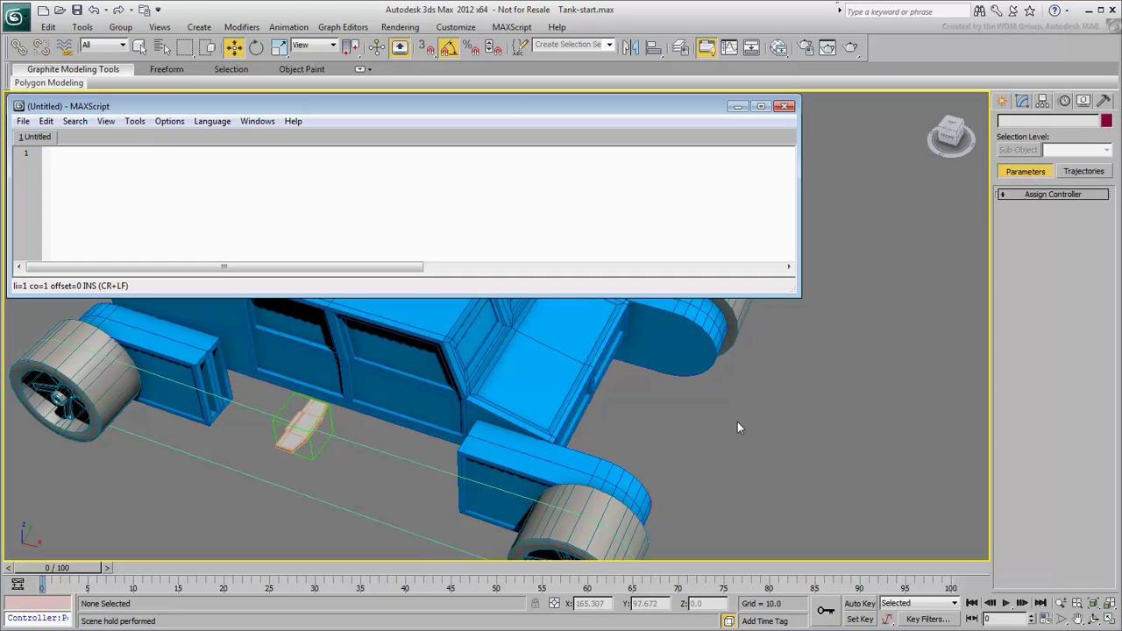
text(prev)
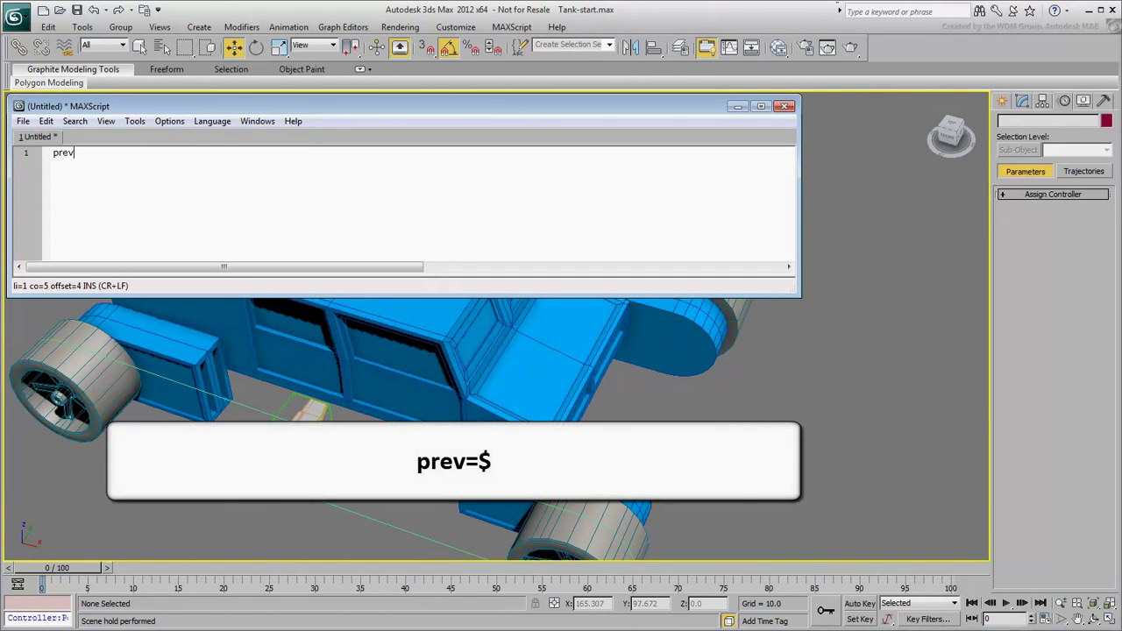
text(=$)
key(Return)
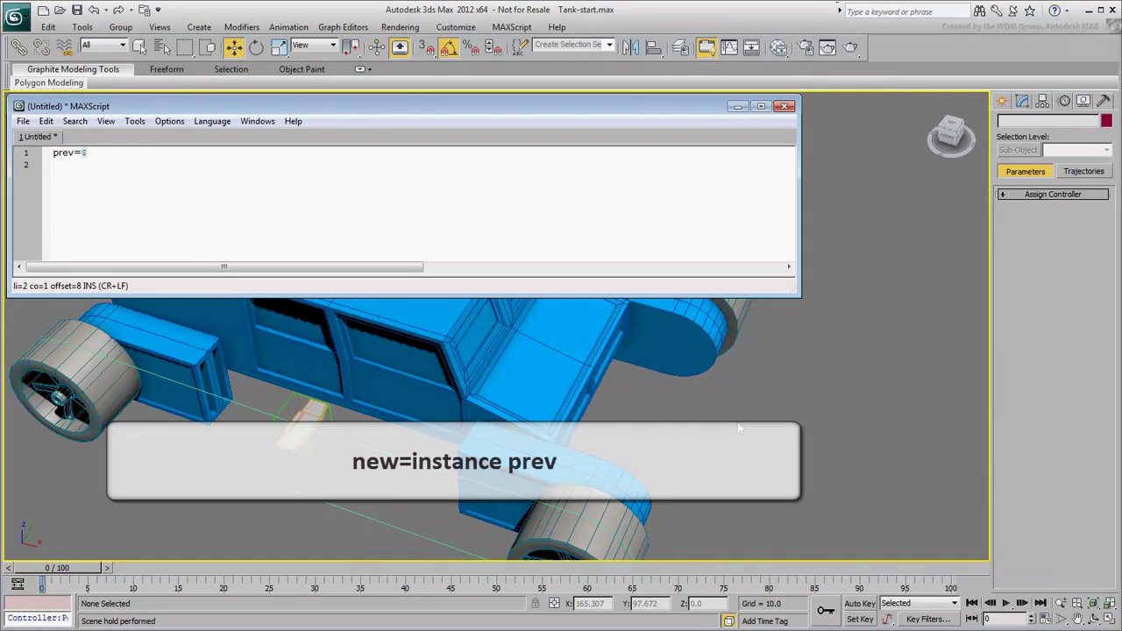
- Add the script lines new=instance prev and select new to instance the stored object and select the copy
text(new=insta)
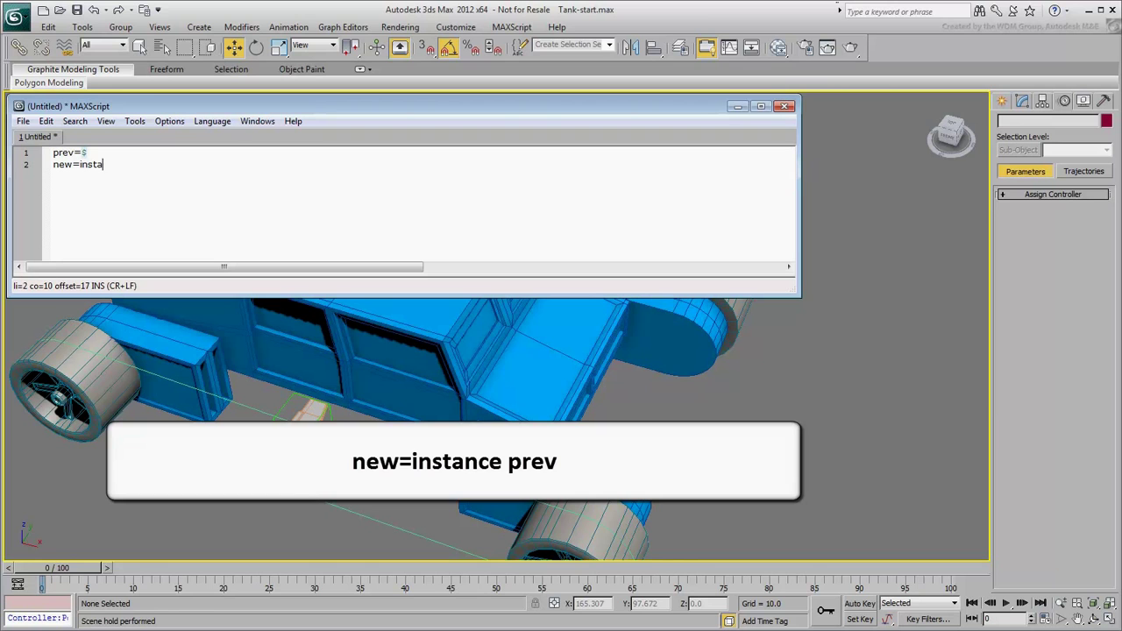
text(nce prev)
key(Return)
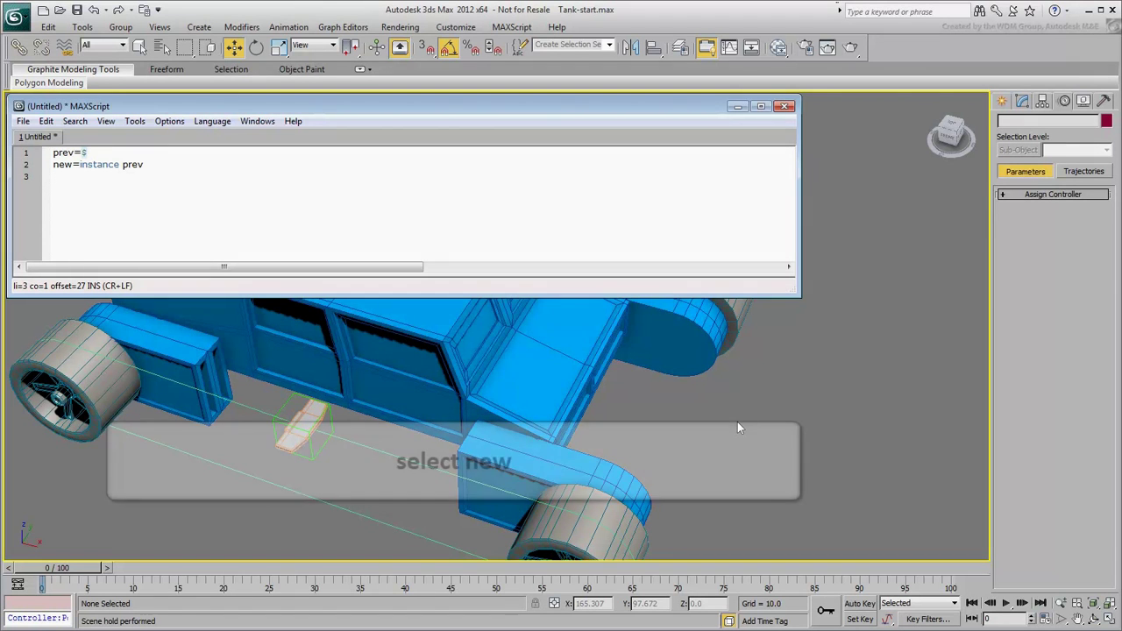
text(select new)
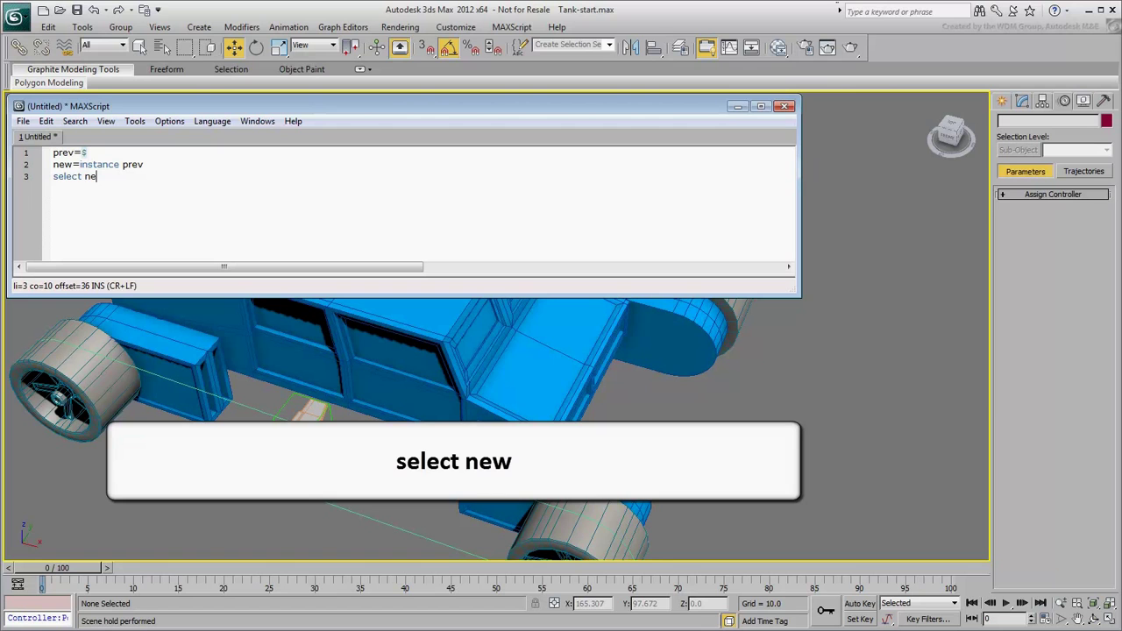
key(Return)
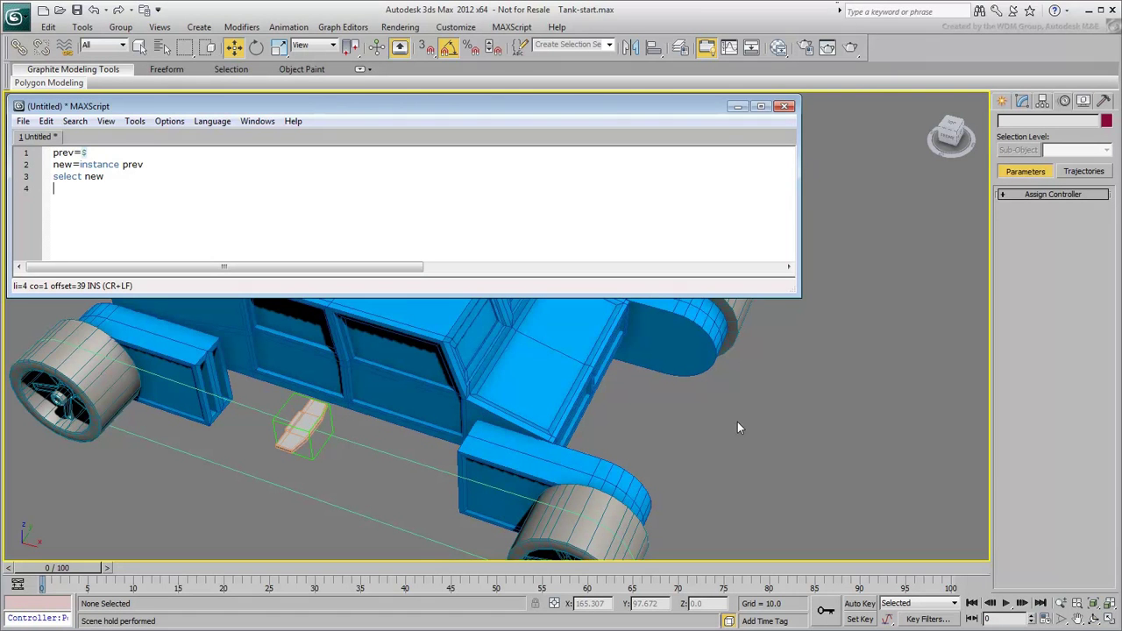
- Begin line 4 of the script with paramWire.connect prev.pos.controller.Path_Constraint.controller[#Percent] as the source of the wiring
text(para)
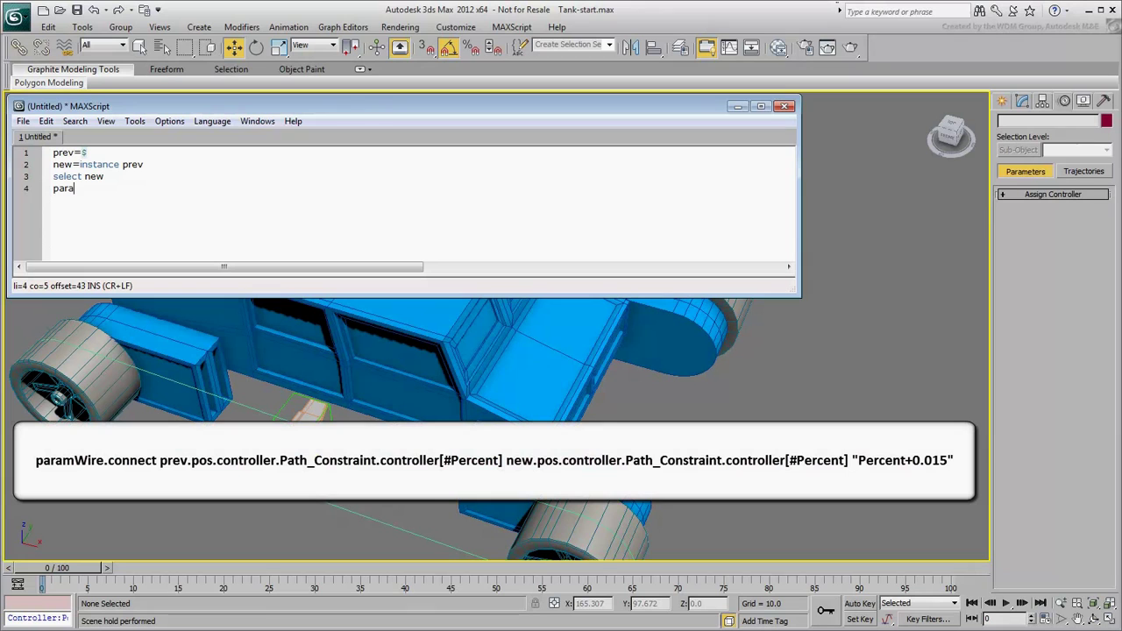
text(mWire.connect )
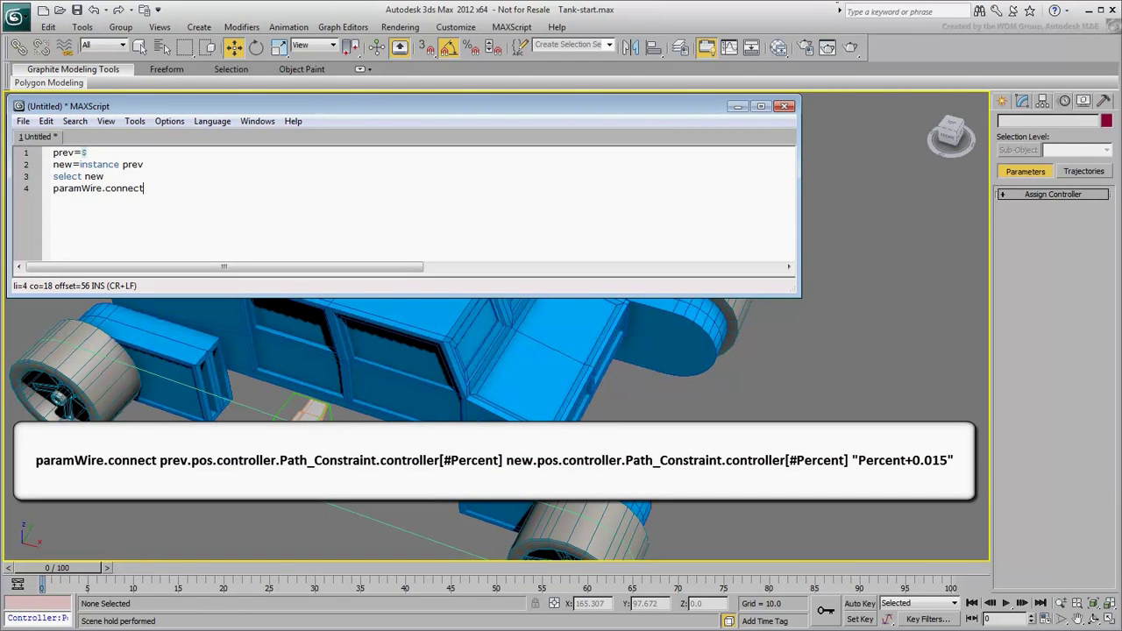
text(prev.pos)
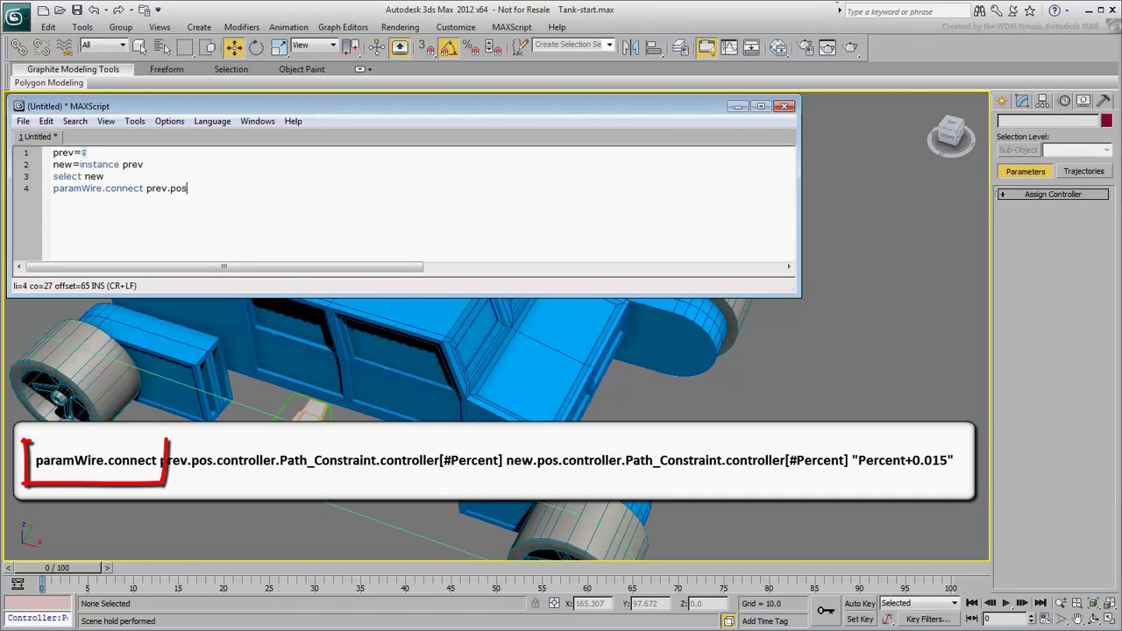
text(.controller.Path)
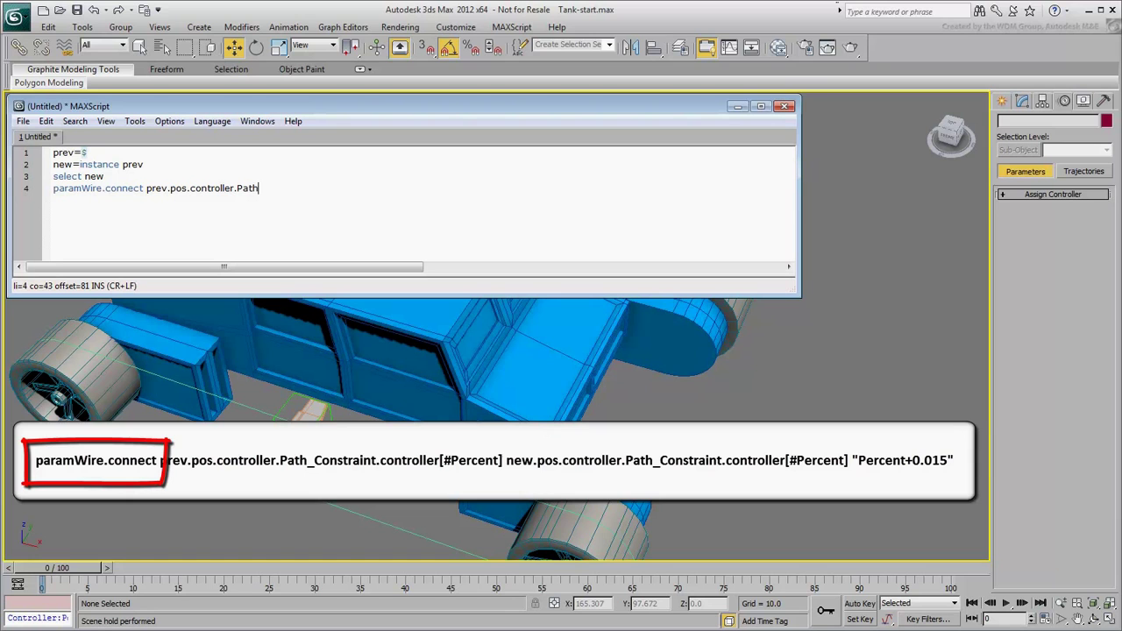
text(_Constraint.c)
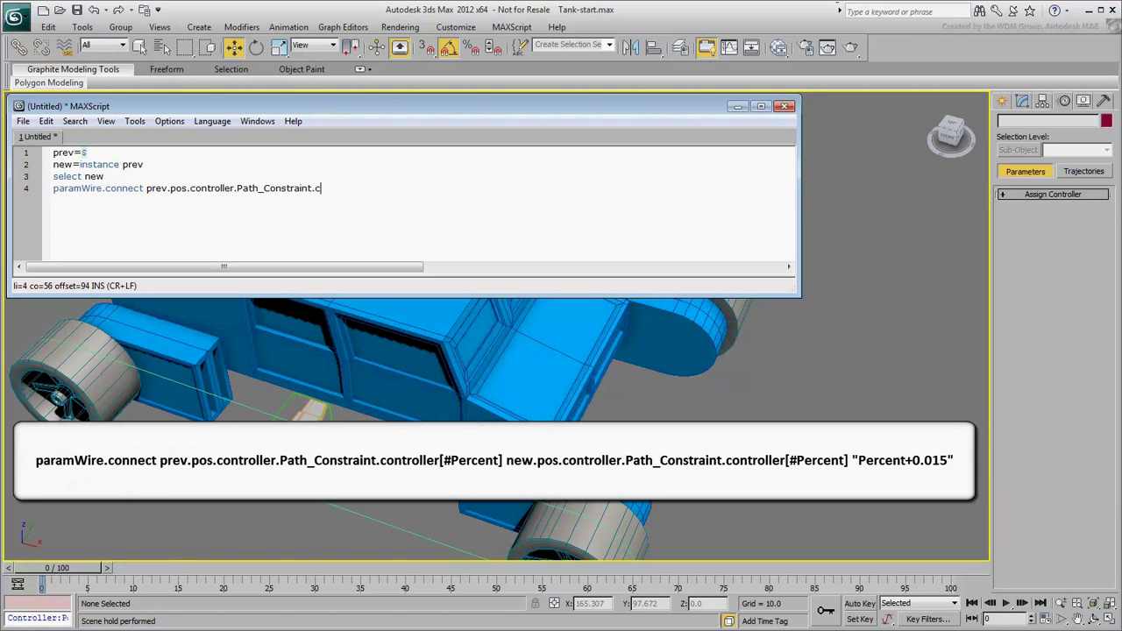
text(ontroller[#)
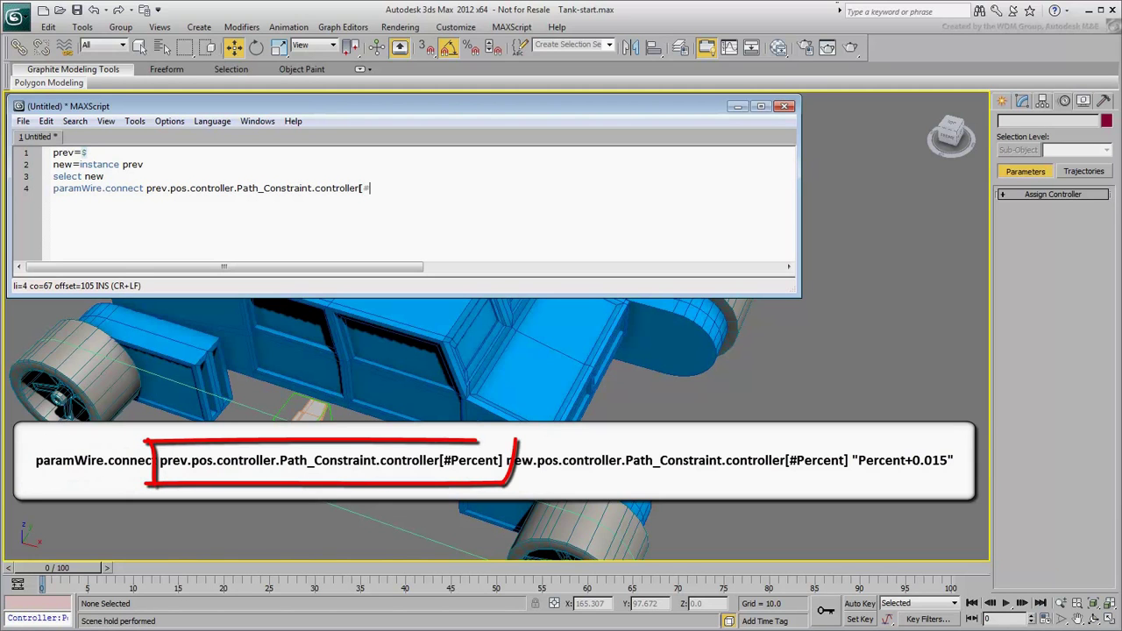
text(Percent])
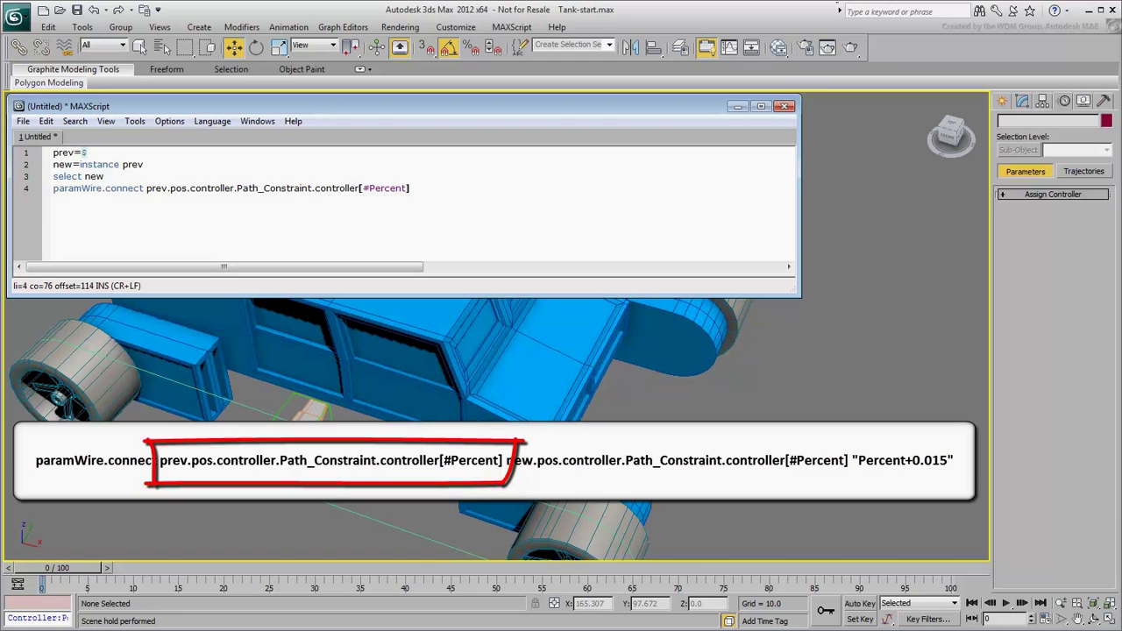
- Complete the paramWire line with the target new.pos.controller.Path_Constraint.controller[#Percent] and the expression "Percent+0.015"
text( new.pos.controller)
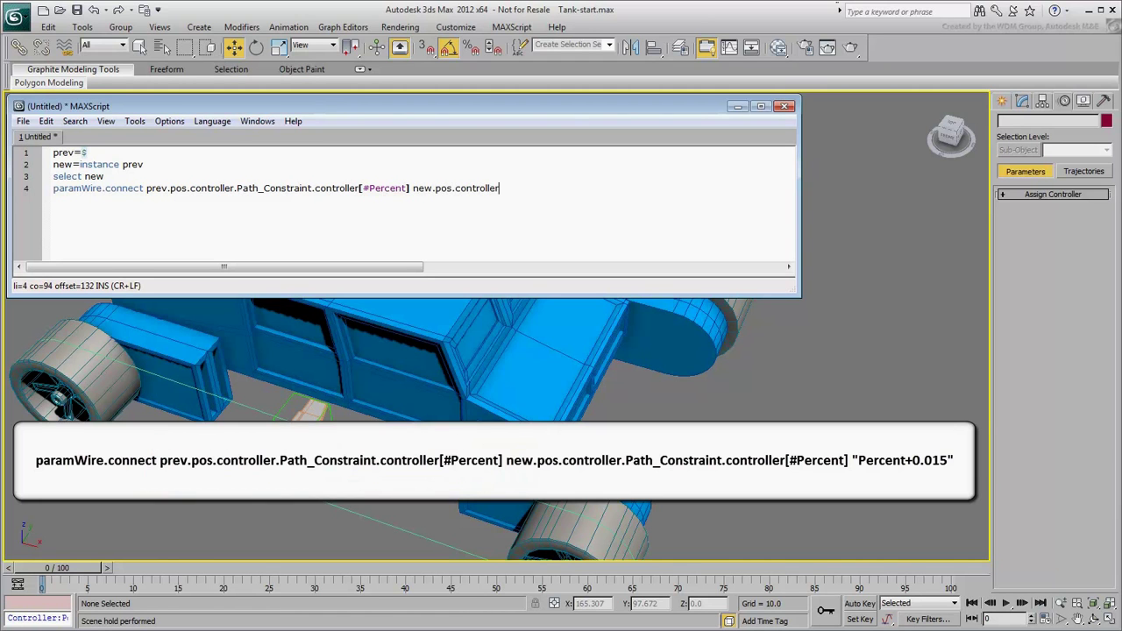
text(.Path_Constrain)
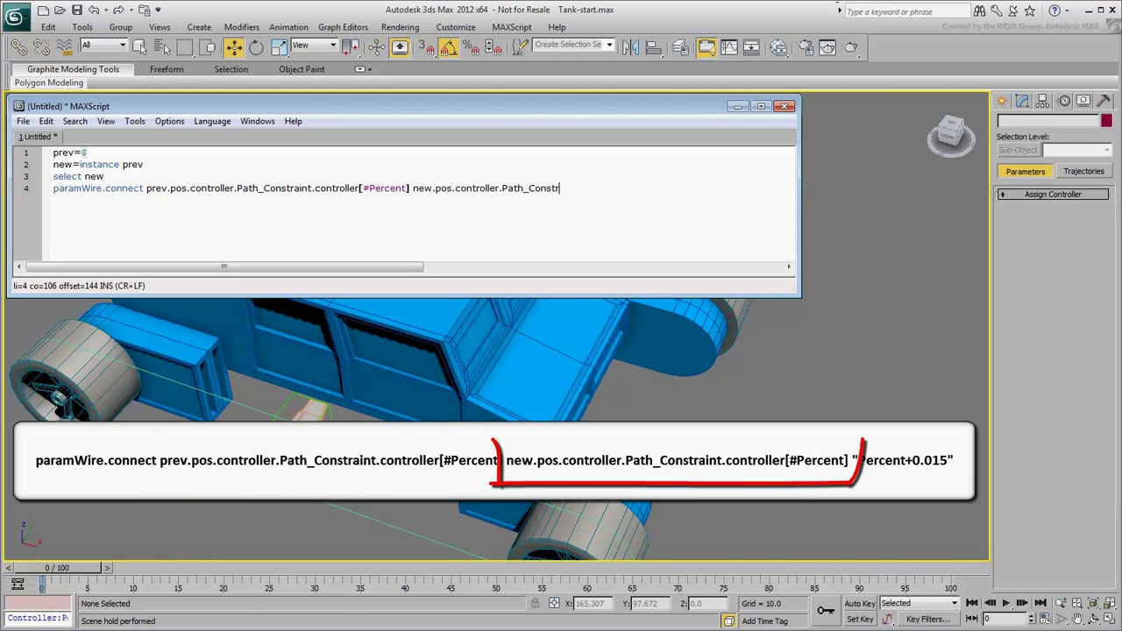
text(t.controller)
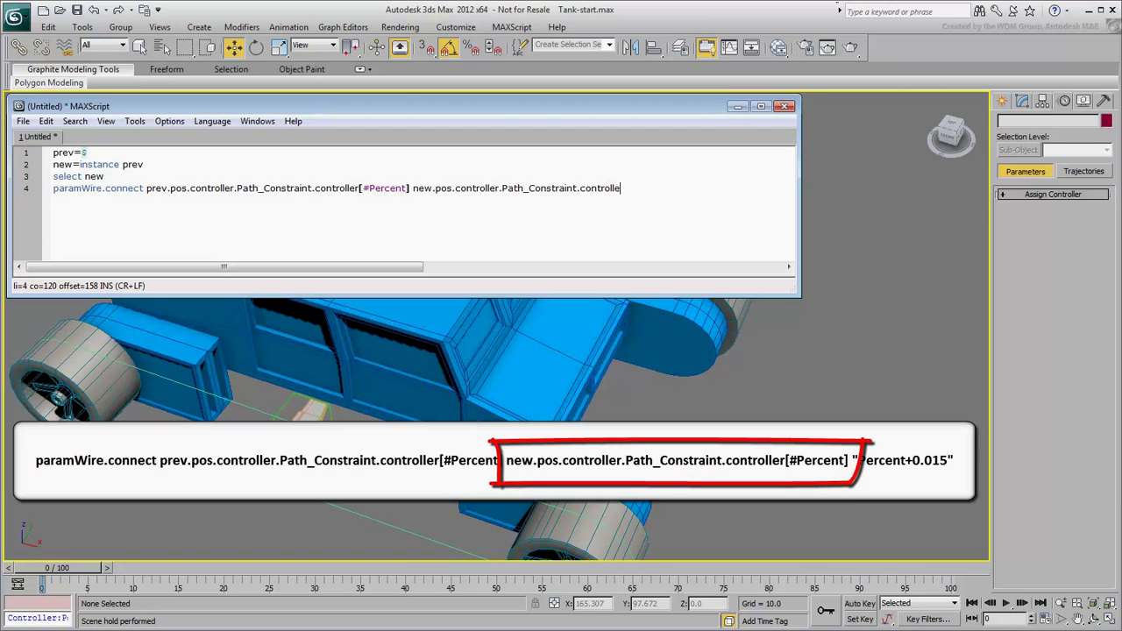
text([#Percent])
text( "Perce)
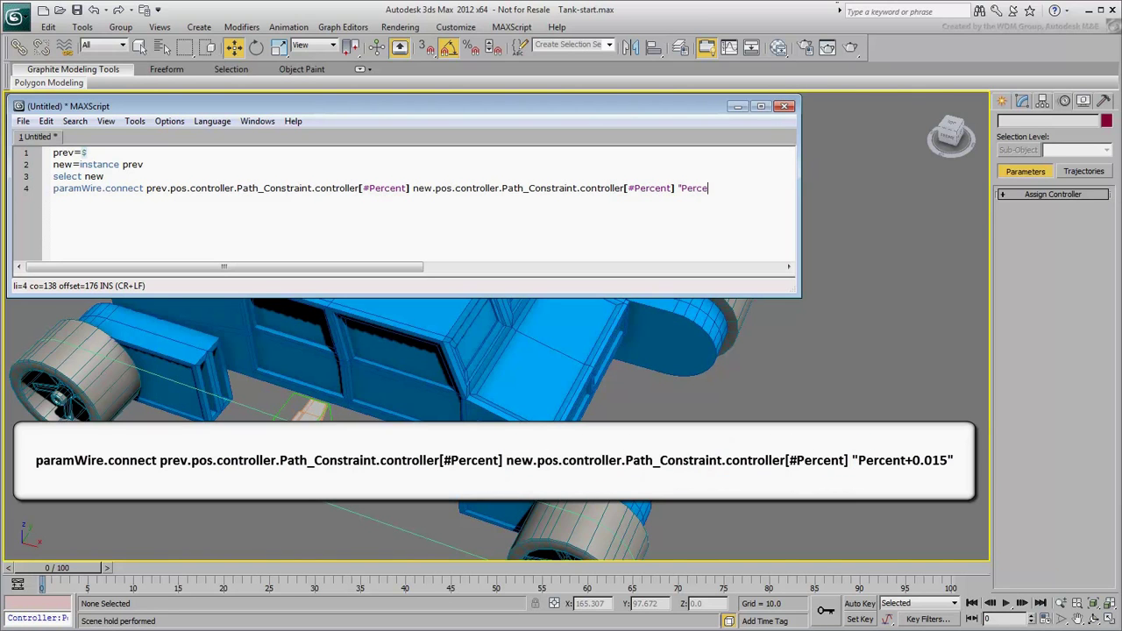
text(nt+0)
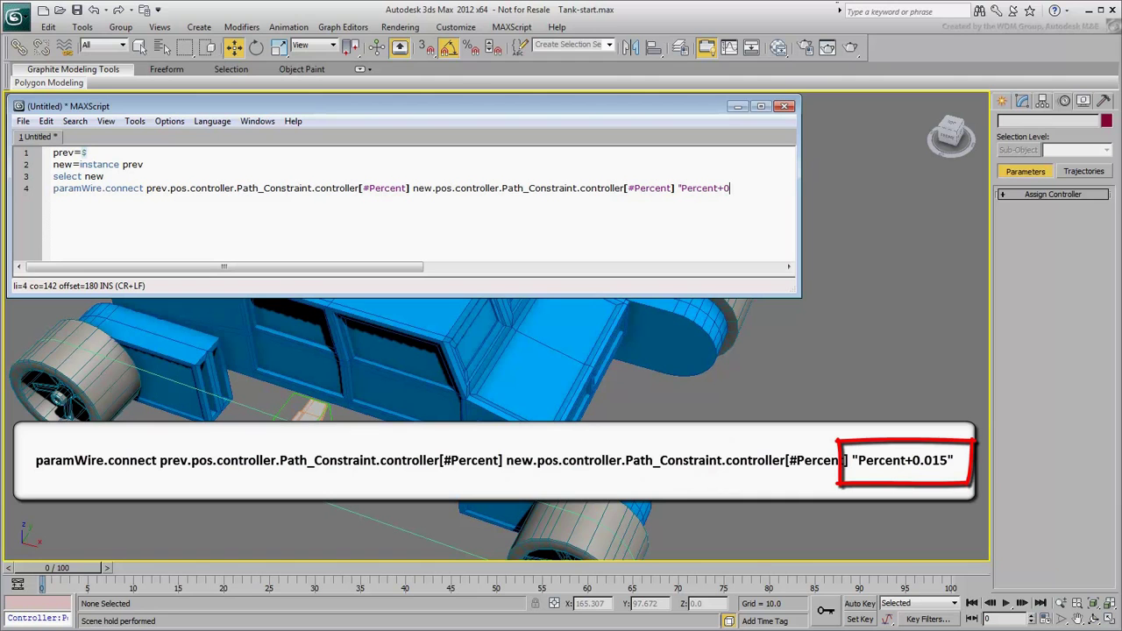
text(.015")
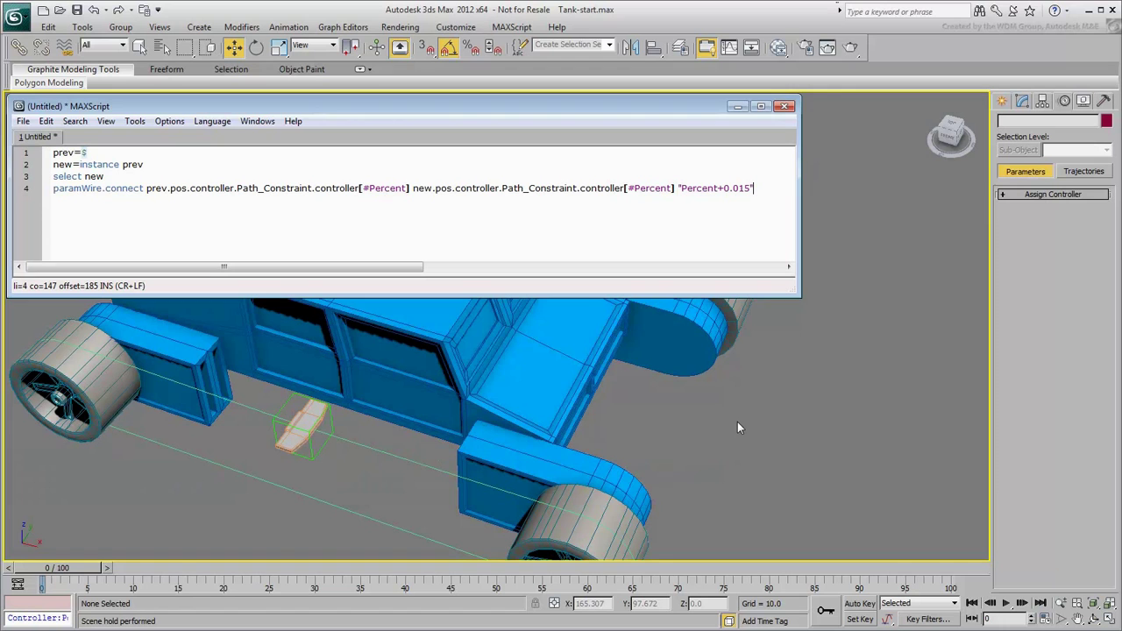
- Save the script to the Desktop under the file name MakeTreads
click(23, 121)
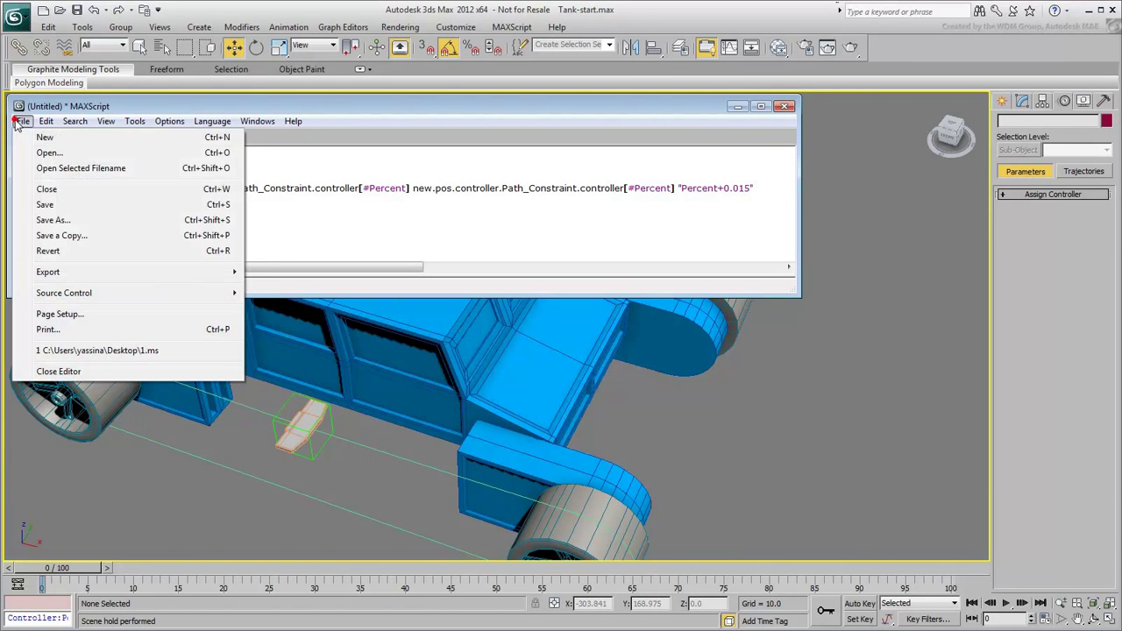
click(46, 220)
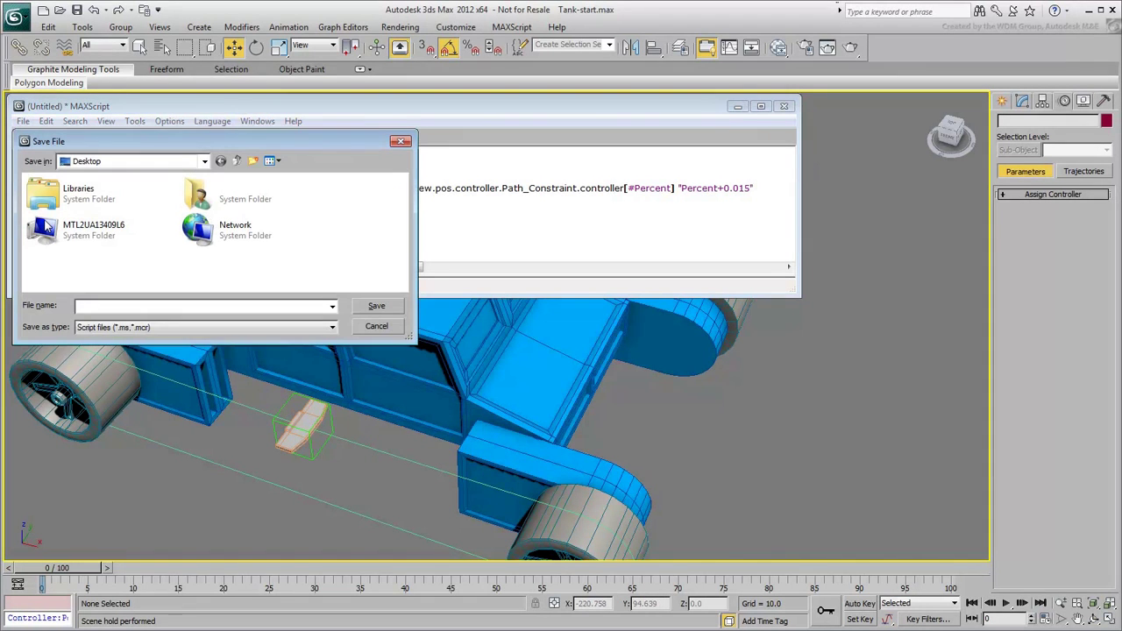
text(Ma)
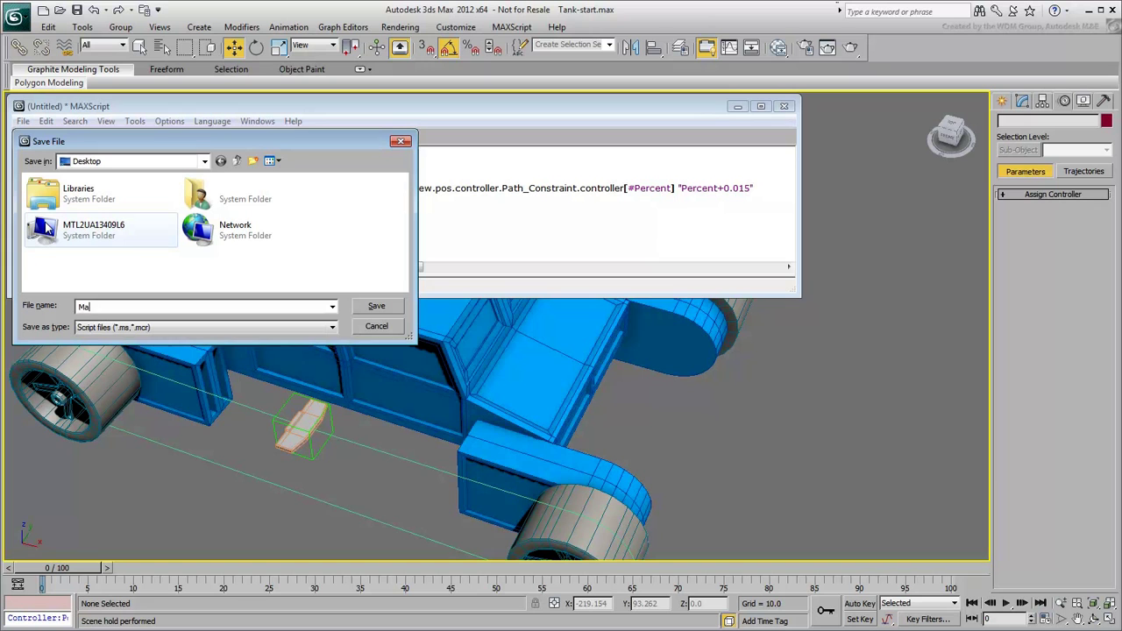
text(keTreads)
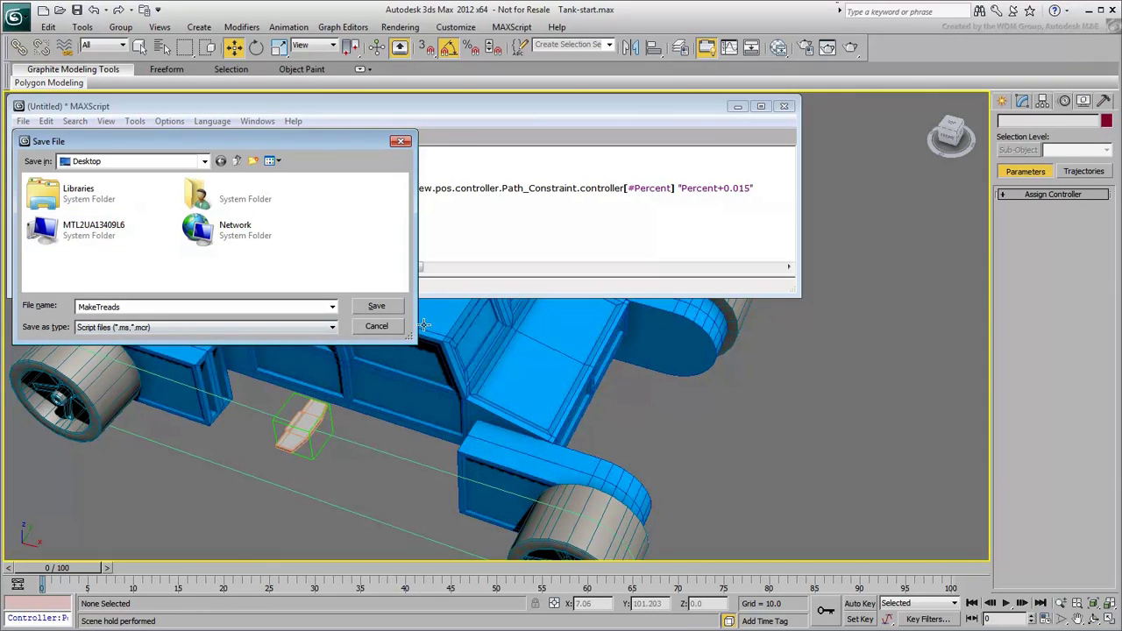
click(376, 307)
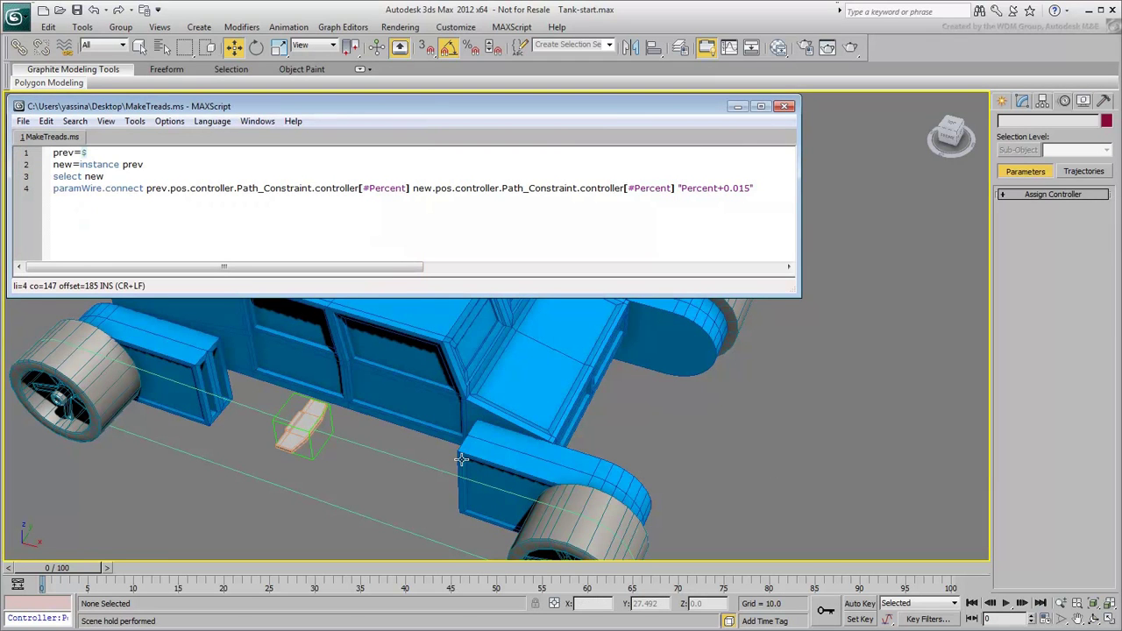
- Select the single tread on the path beside the vehicle and evaluate the whole script on it
click(294, 442)
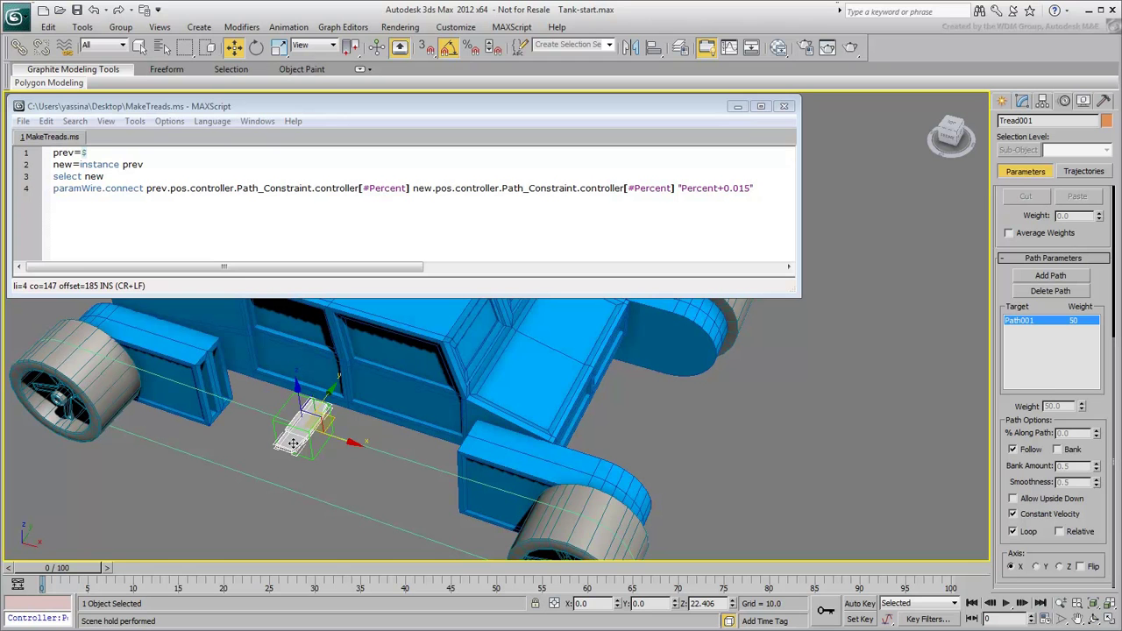
click(134, 122)
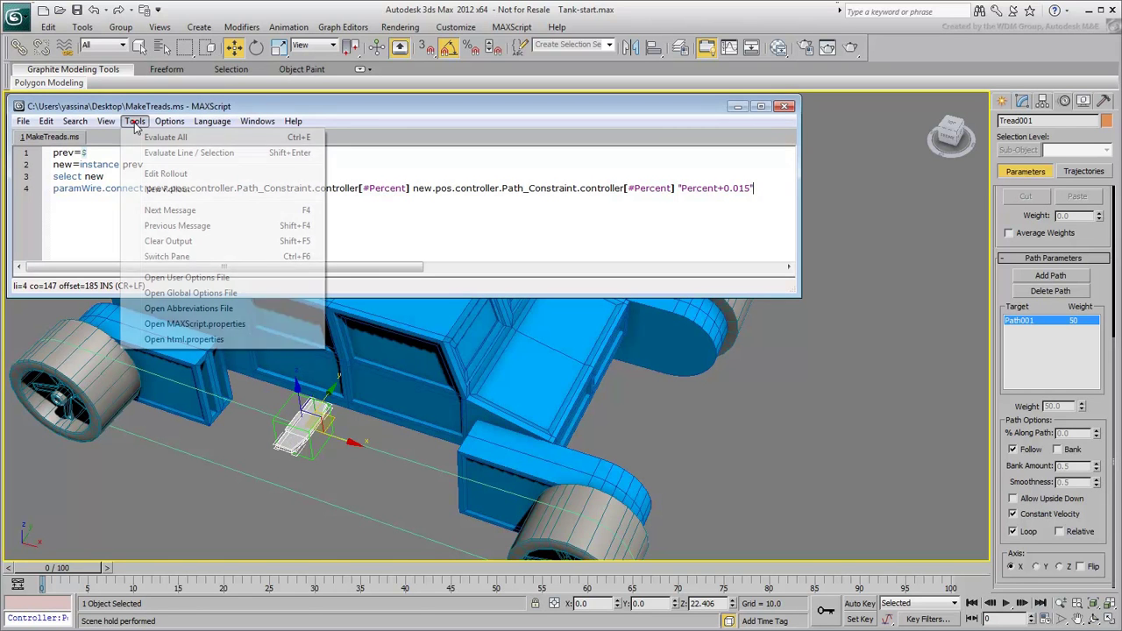
click(163, 139)
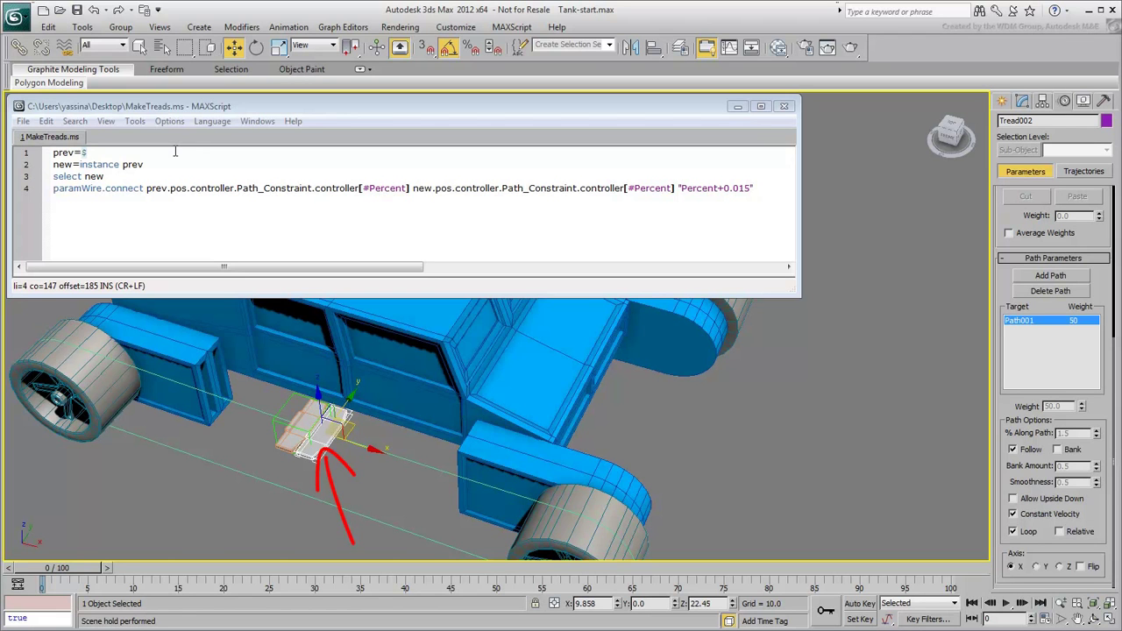
- Evaluate the whole script two more times to add two further treads along the path
click(135, 121)
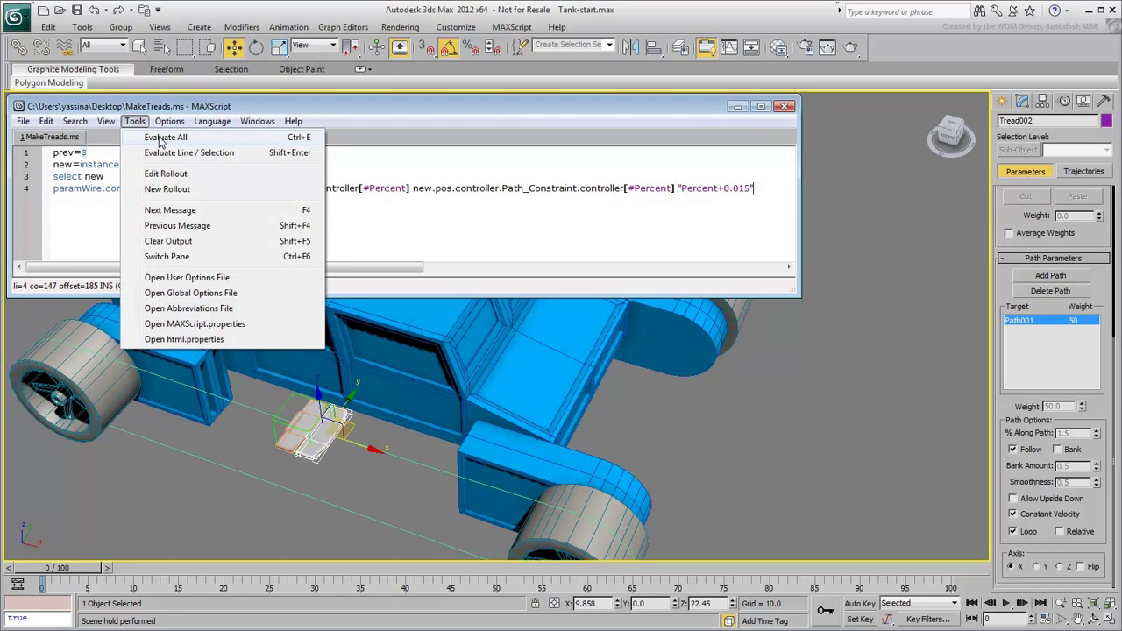
click(161, 137)
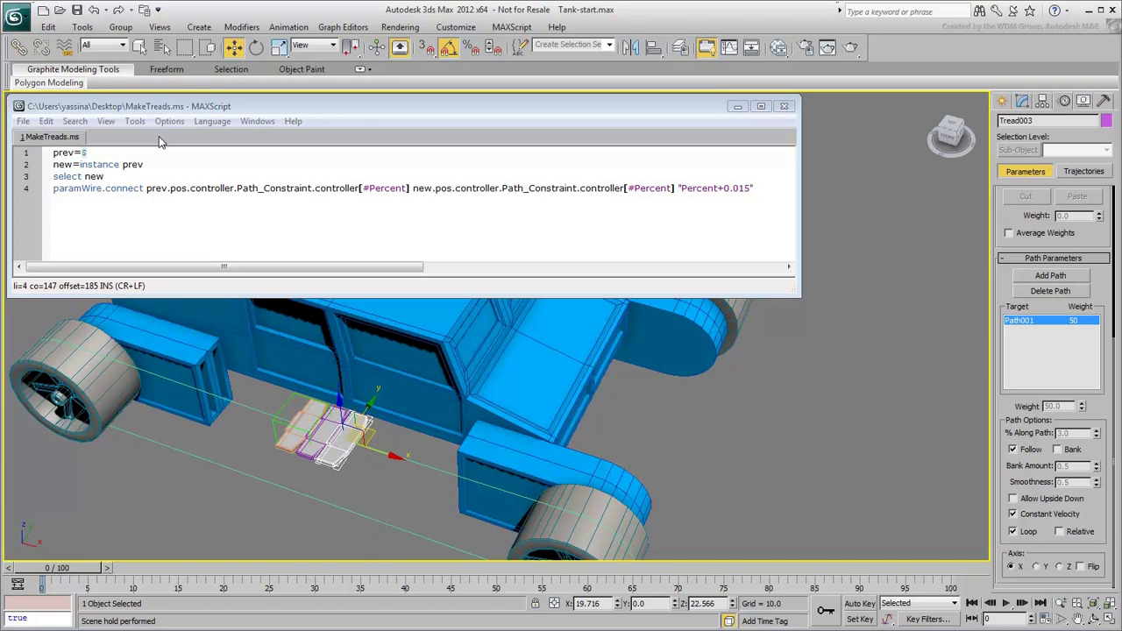
click(134, 121)
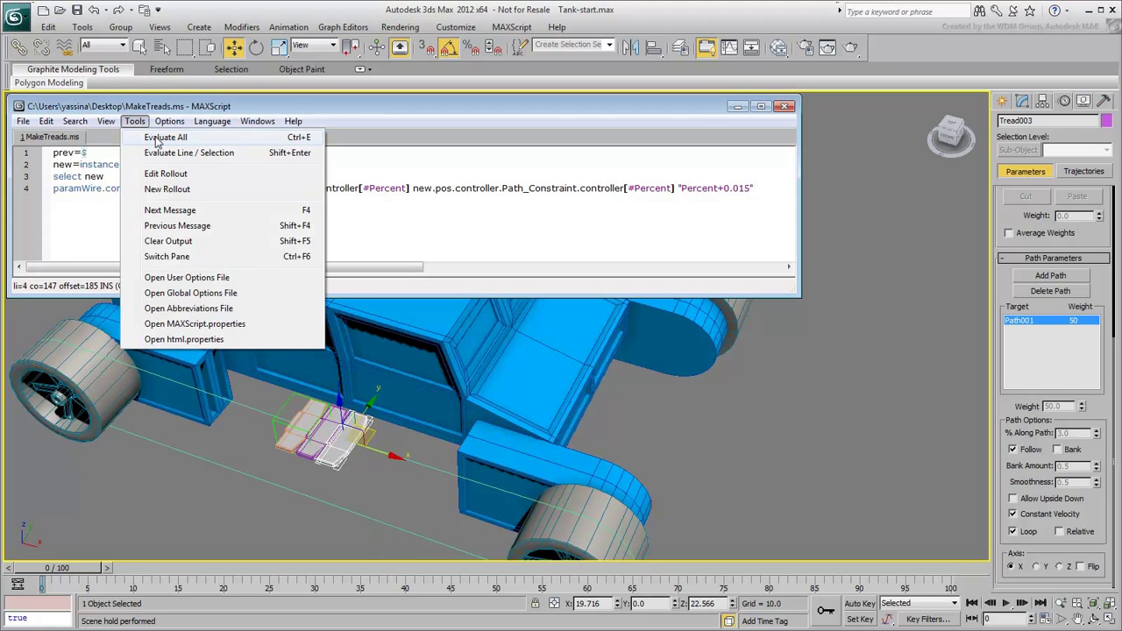
click(164, 137)
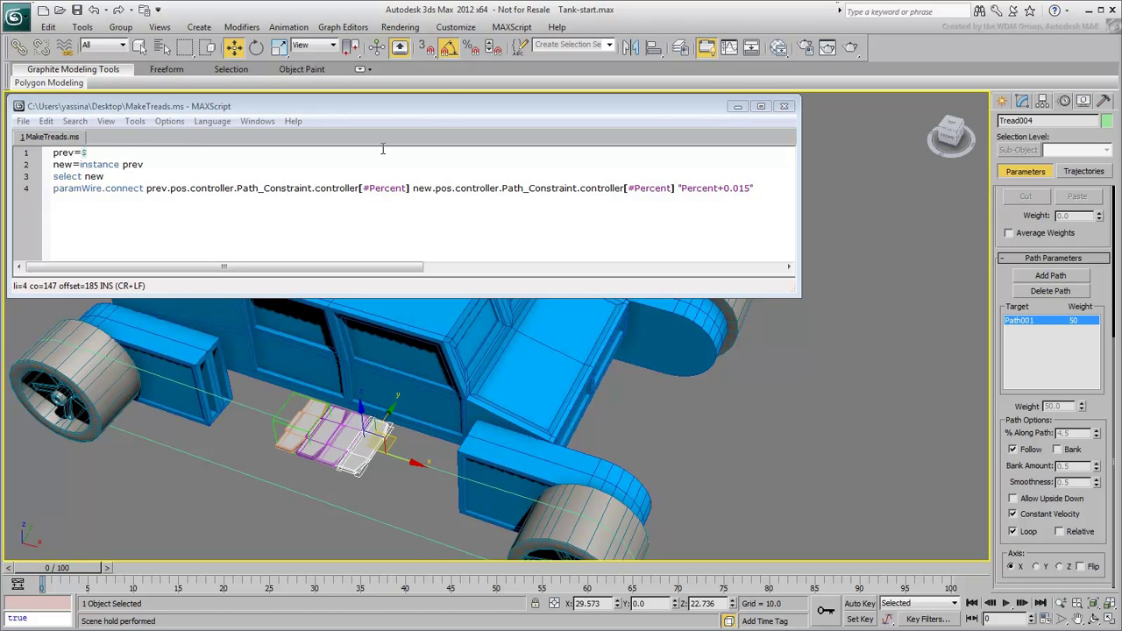
- Create a custom toolbar named myTools through the user interface customization settings
click(458, 28)
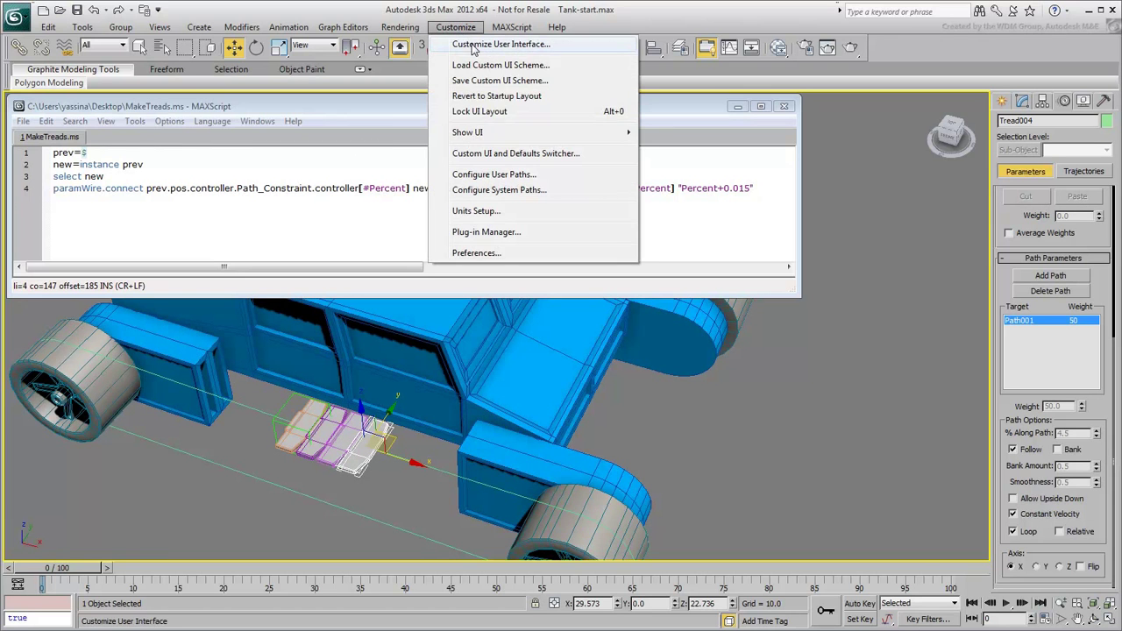
click(474, 45)
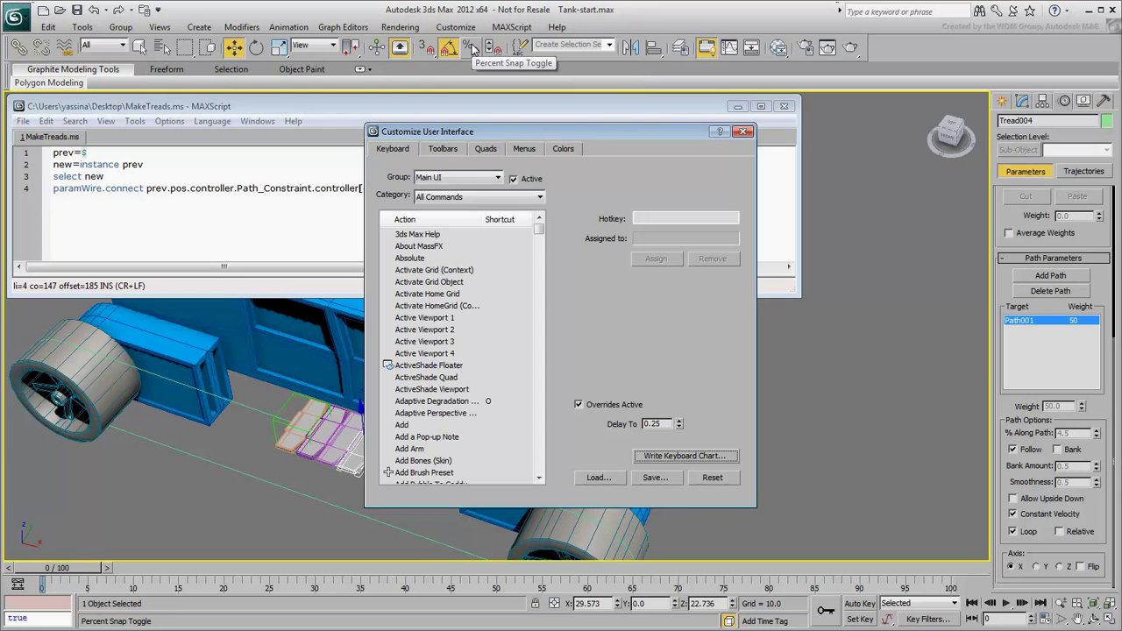
click(443, 149)
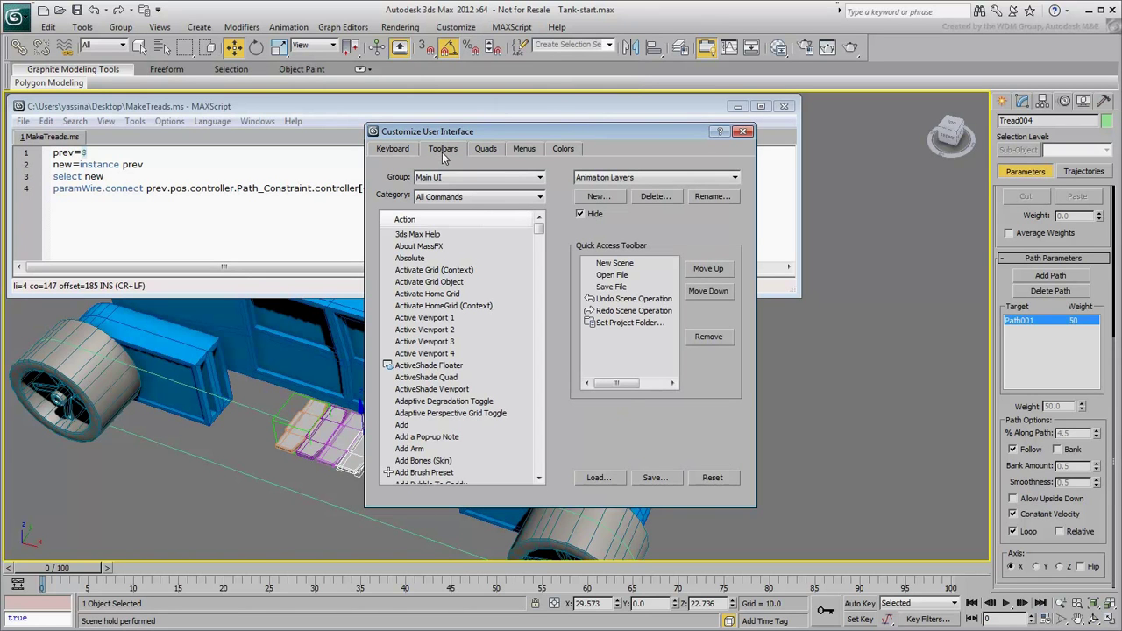
click(597, 199)
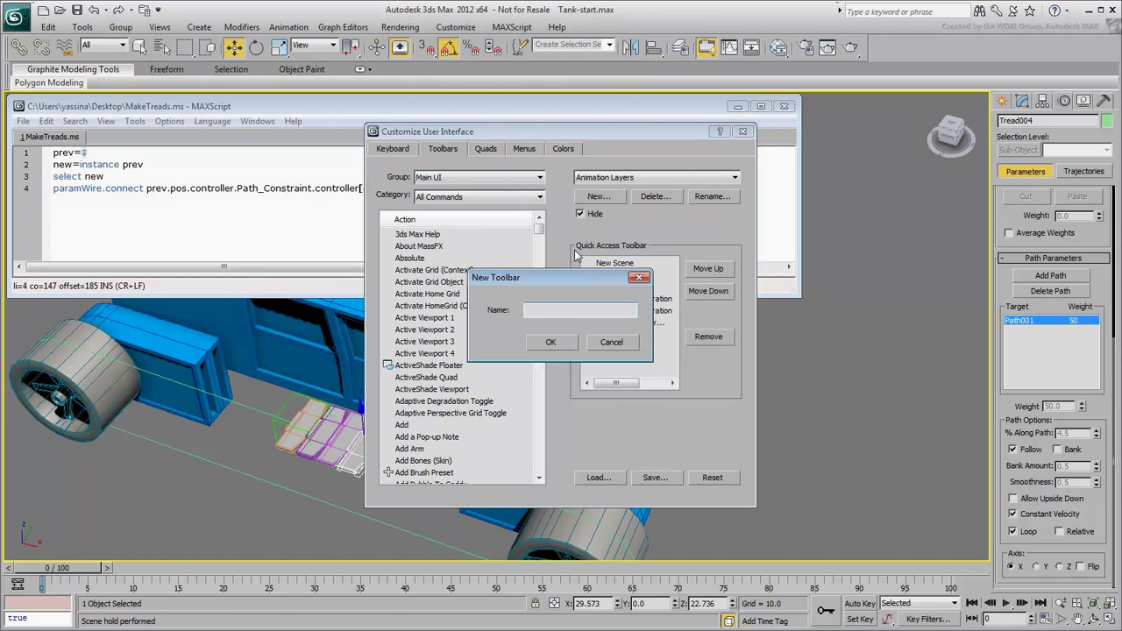
text(myTools)
click(551, 342)
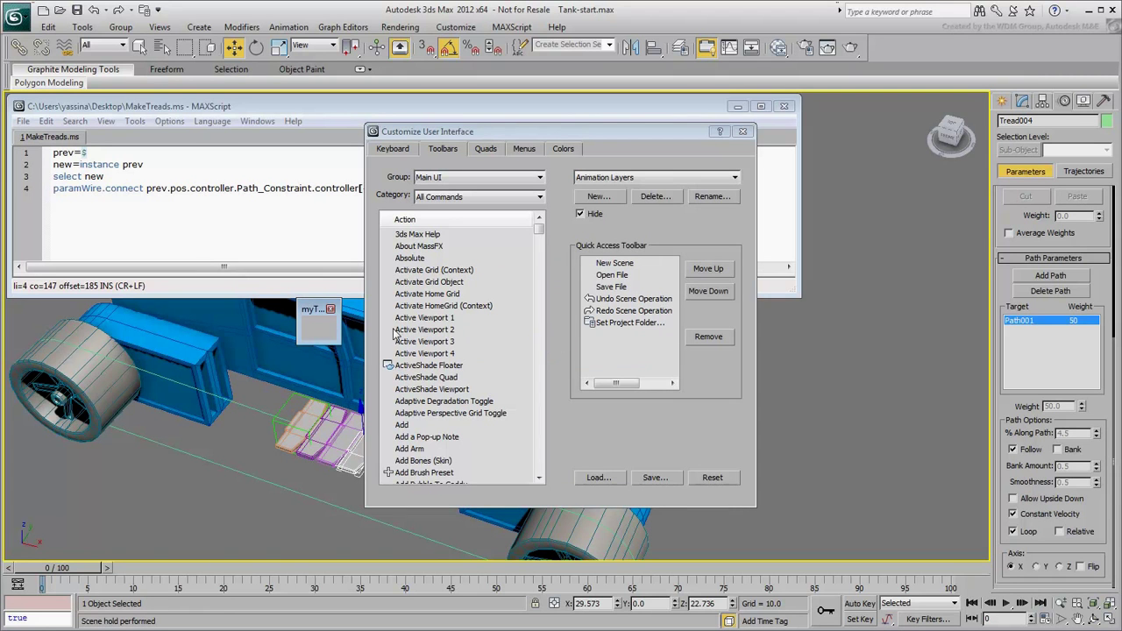
click(746, 134)
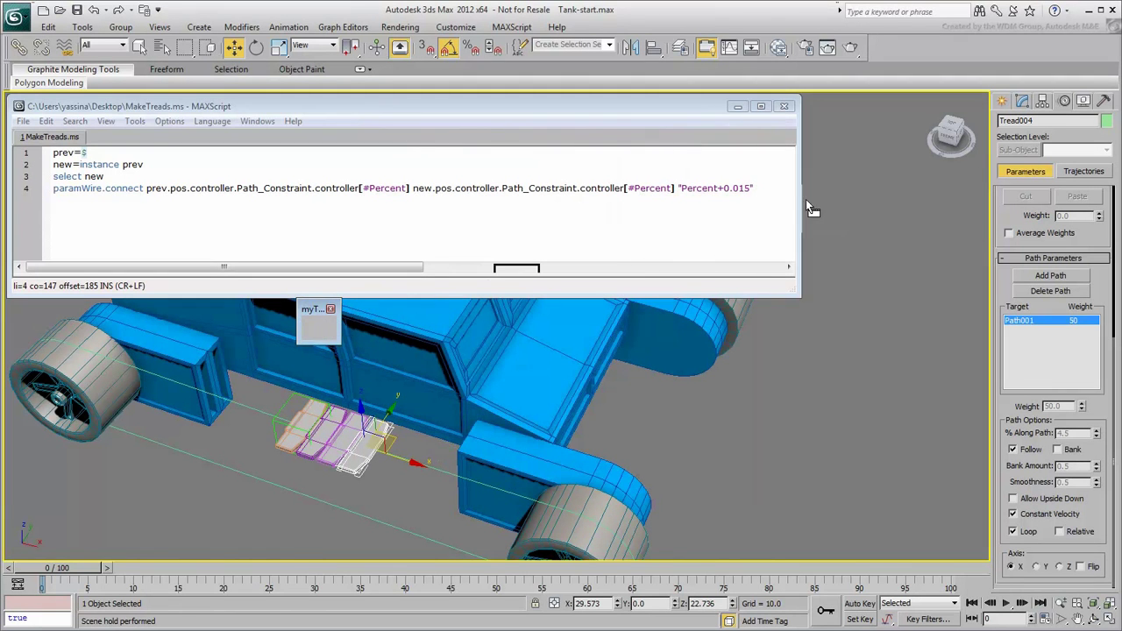
- Move the floating myTools toolbar clear of the script editor and add the whole script to it as a macro
drag(807, 201, 870, 199)
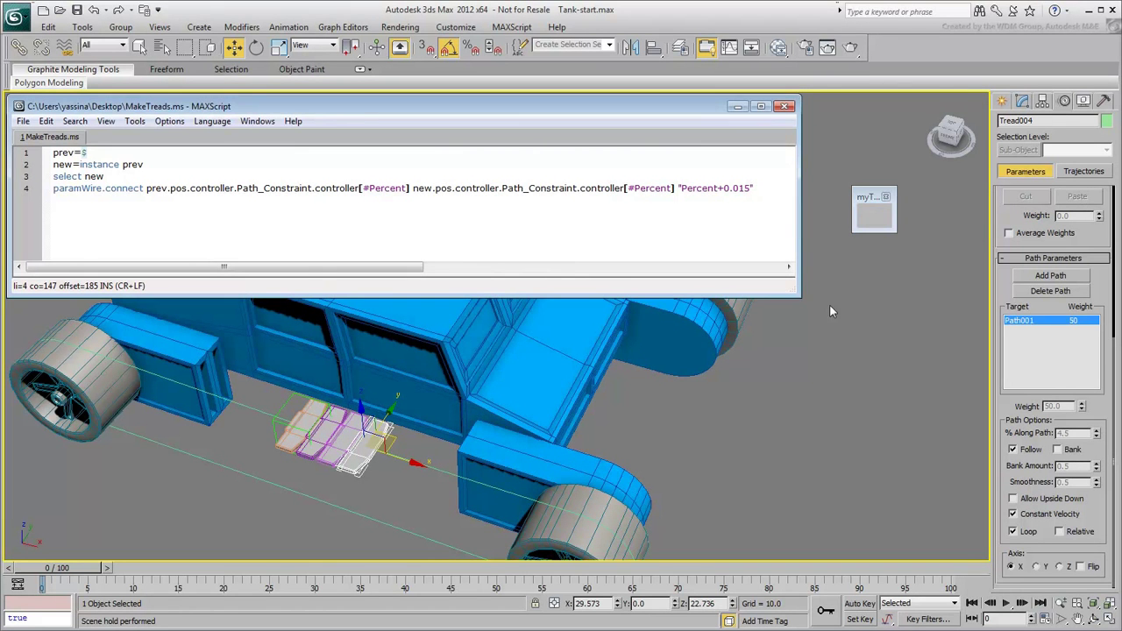
drag(781, 188, 871, 217)
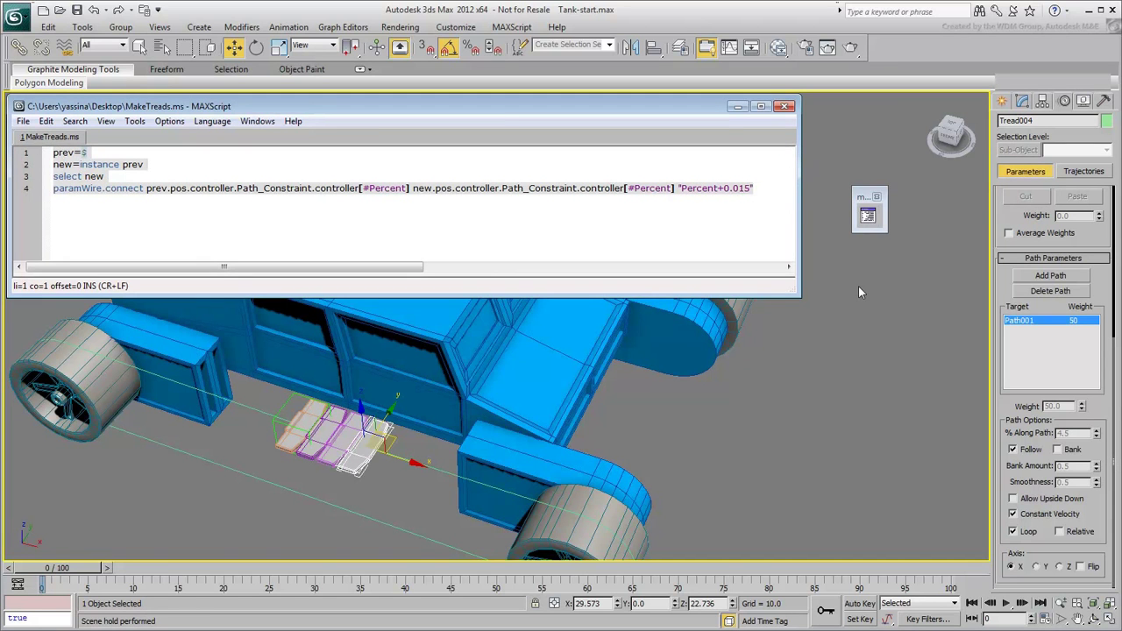
- Reselect the last tread in the row and run the myTools macro repeatedly until treads fill the path around both wheels
click(373, 489)
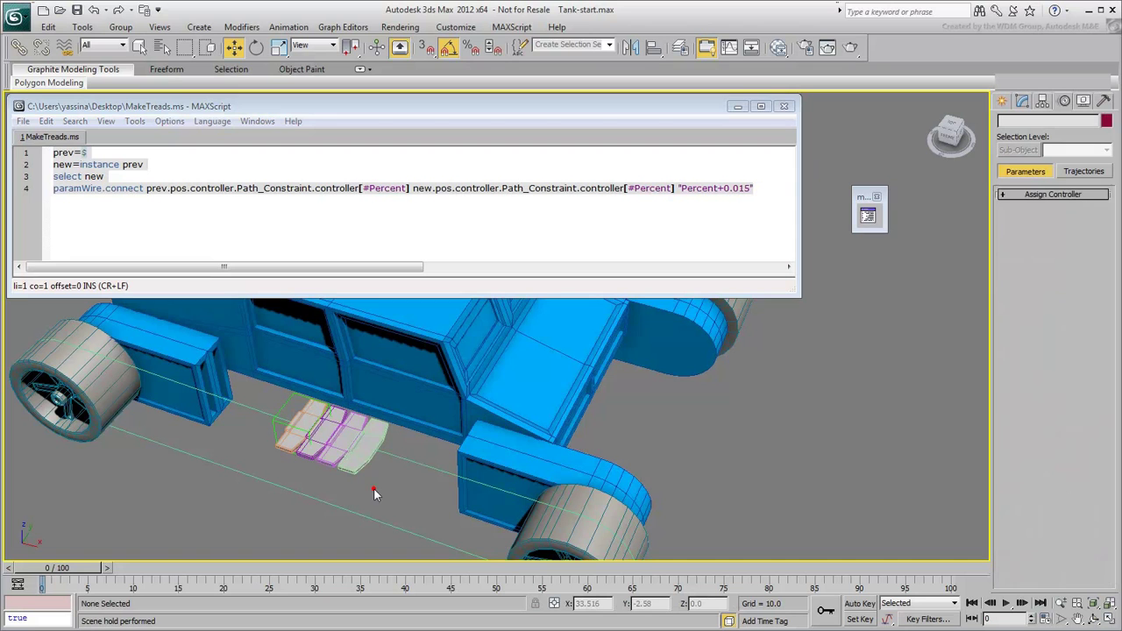
click(361, 463)
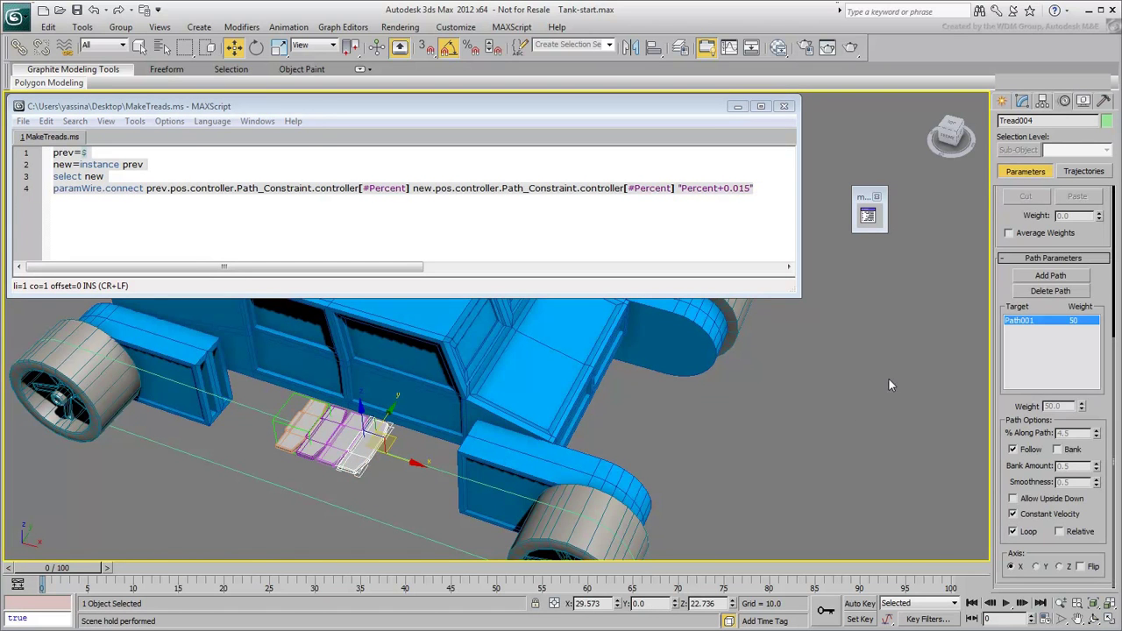
click(869, 219)
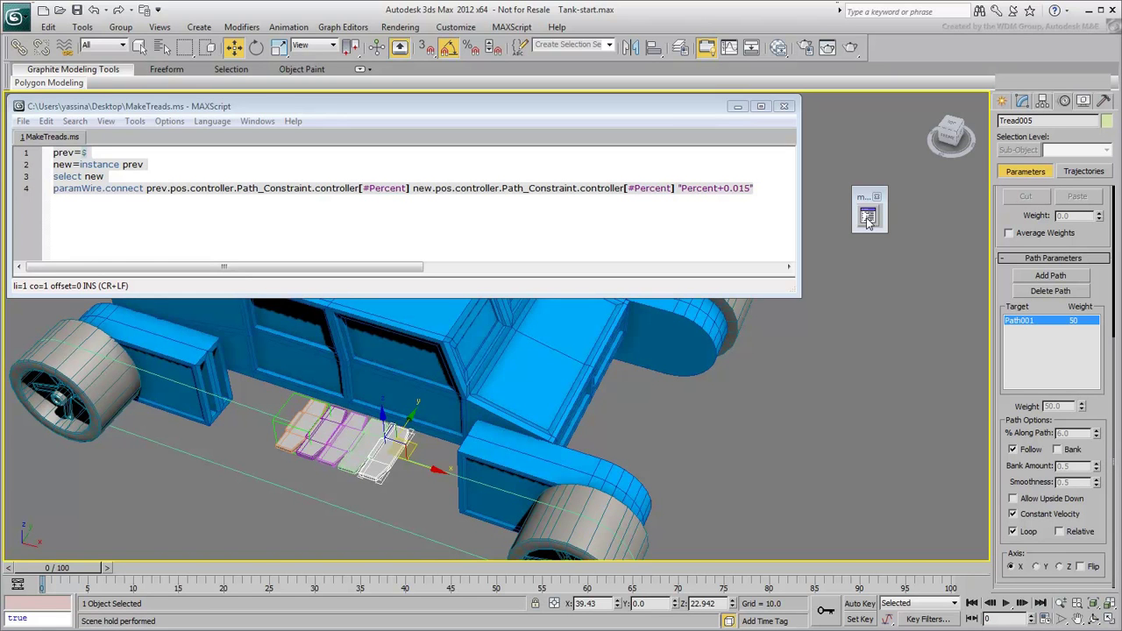
click(868, 218)
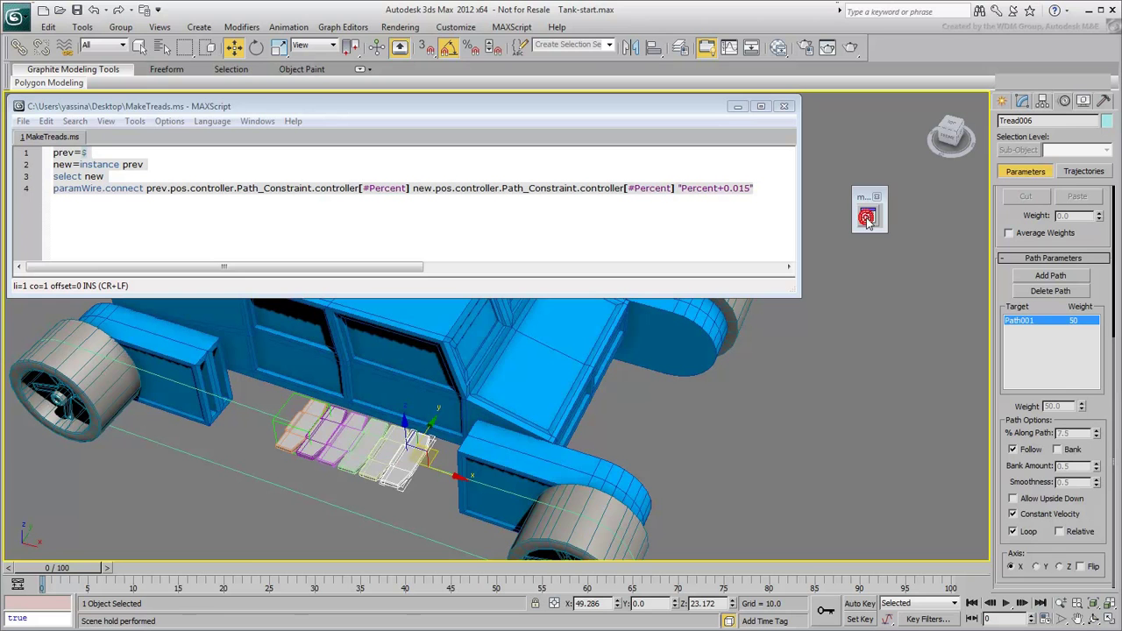
click(868, 218)
click(868, 217)
click(868, 217)
click(869, 218)
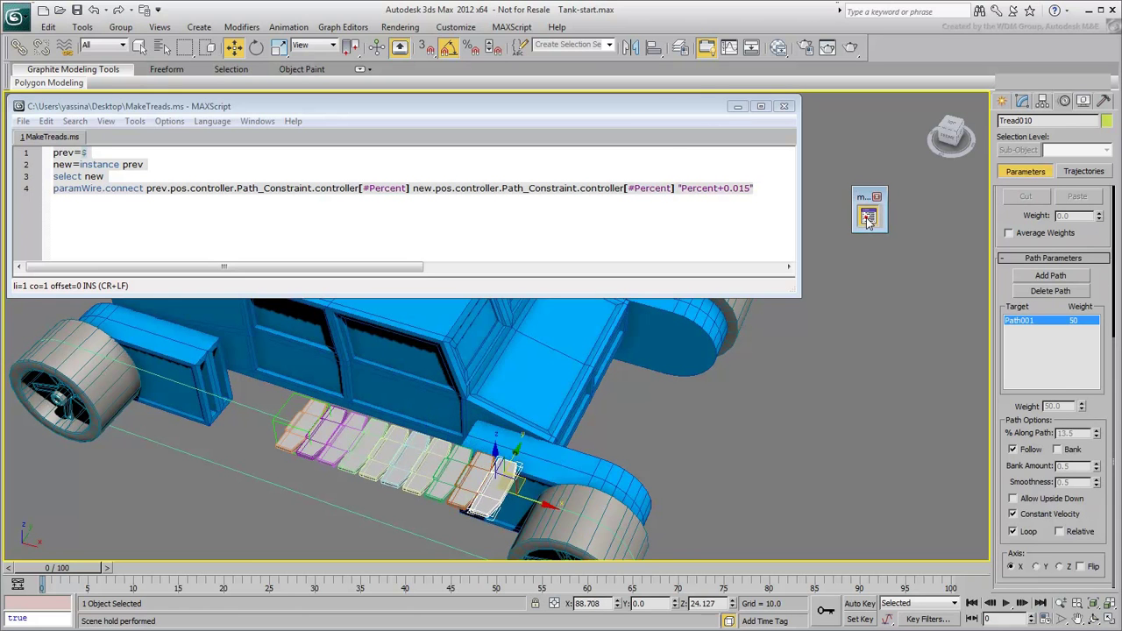
click(868, 217)
click(868, 217)
click(868, 218)
click(868, 218)
click(868, 217)
click(869, 218)
click(868, 218)
click(868, 218)
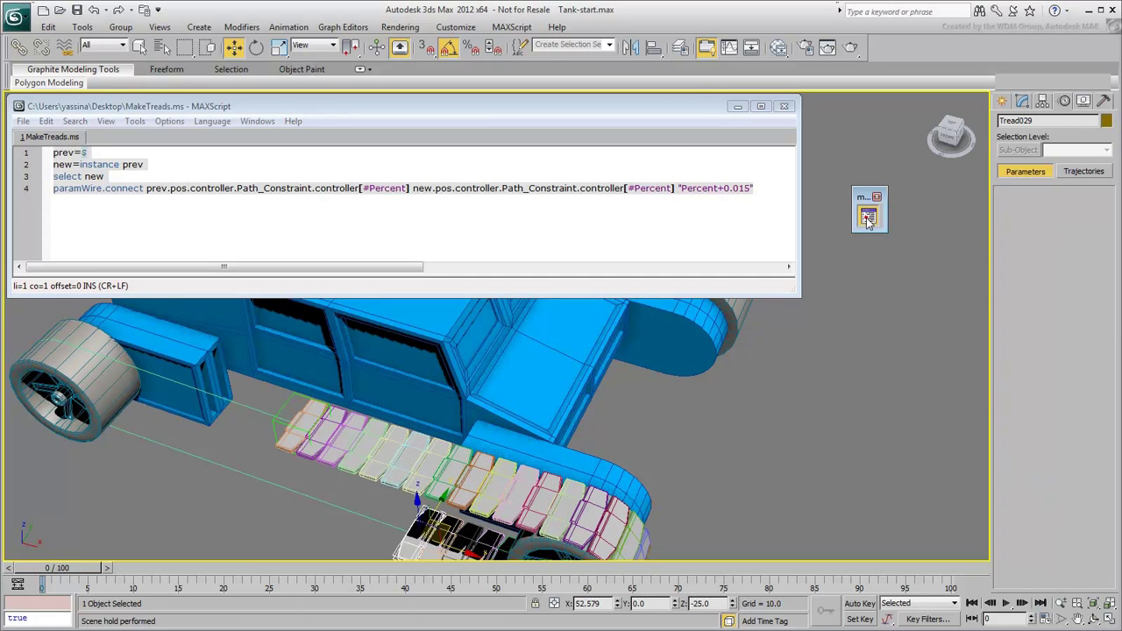
click(868, 217)
click(868, 217)
click(868, 218)
click(868, 218)
click(868, 218)
click(868, 217)
click(868, 217)
click(868, 217)
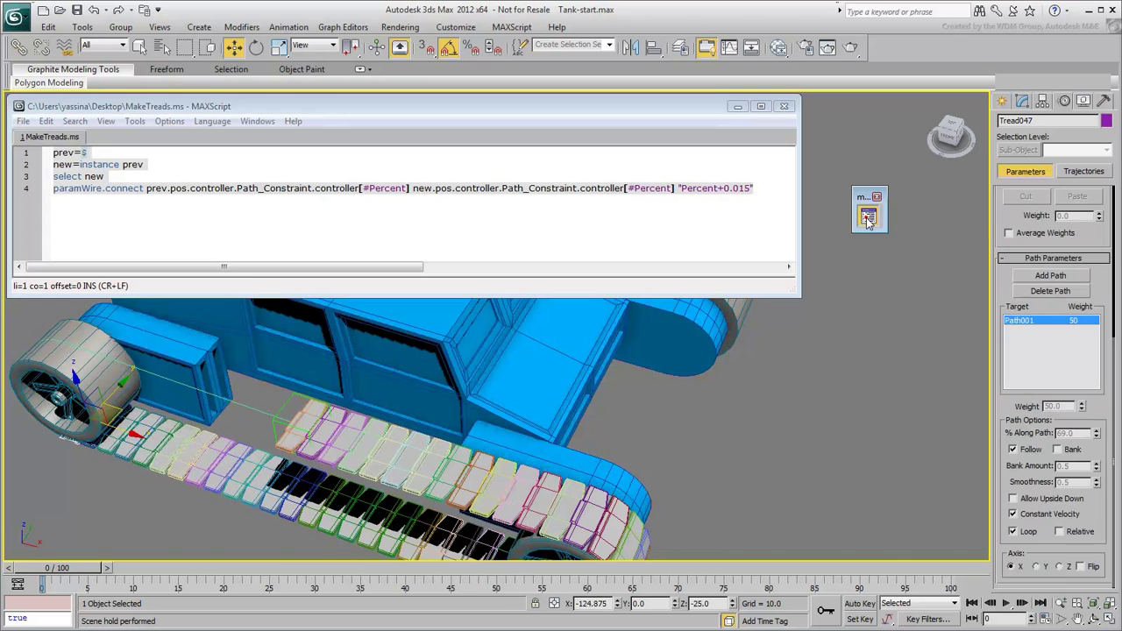
click(868, 218)
click(868, 218)
click(868, 218)
click(868, 217)
click(868, 217)
click(868, 217)
click(869, 217)
click(868, 218)
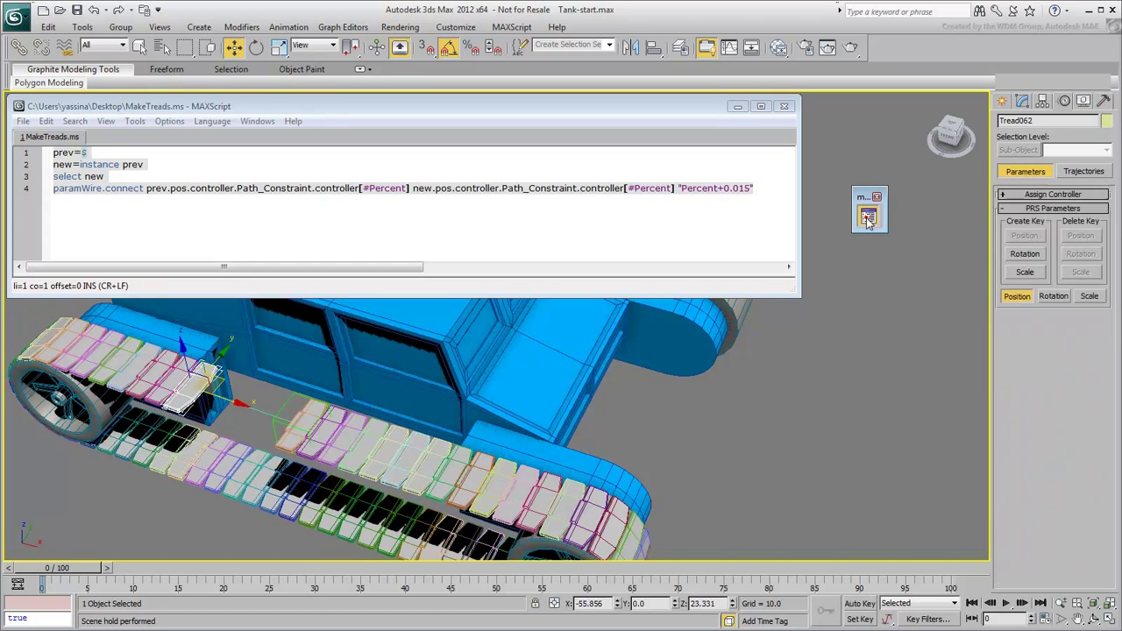
click(868, 217)
click(869, 218)
click(868, 217)
click(868, 217)
click(868, 217)
click(868, 217)
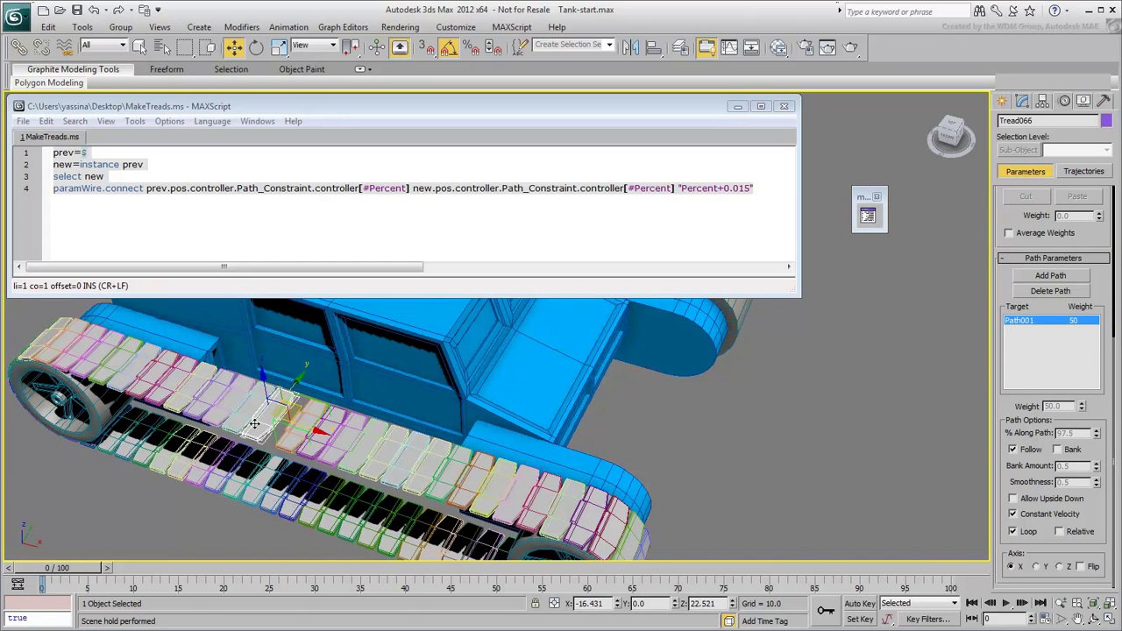
- Select Tread002 through Tread066 by name and delete them, leaving only the original tread on the path
scroll(271, 428, up, 5)
middle_drag(285, 474, 435, 400)
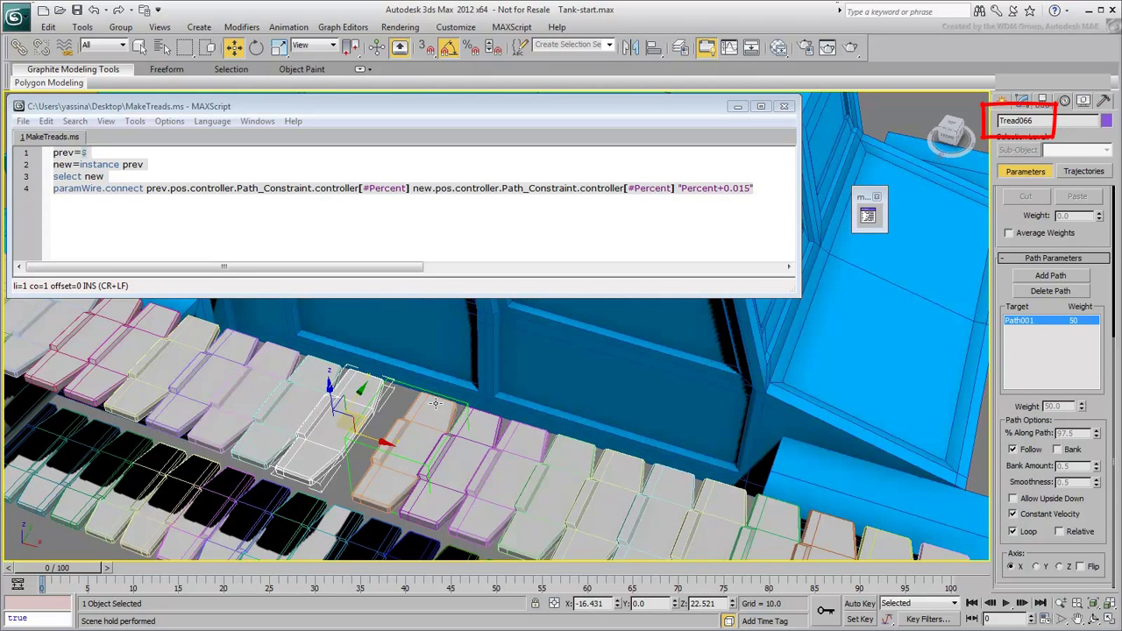
scroll(434, 406, down, 3)
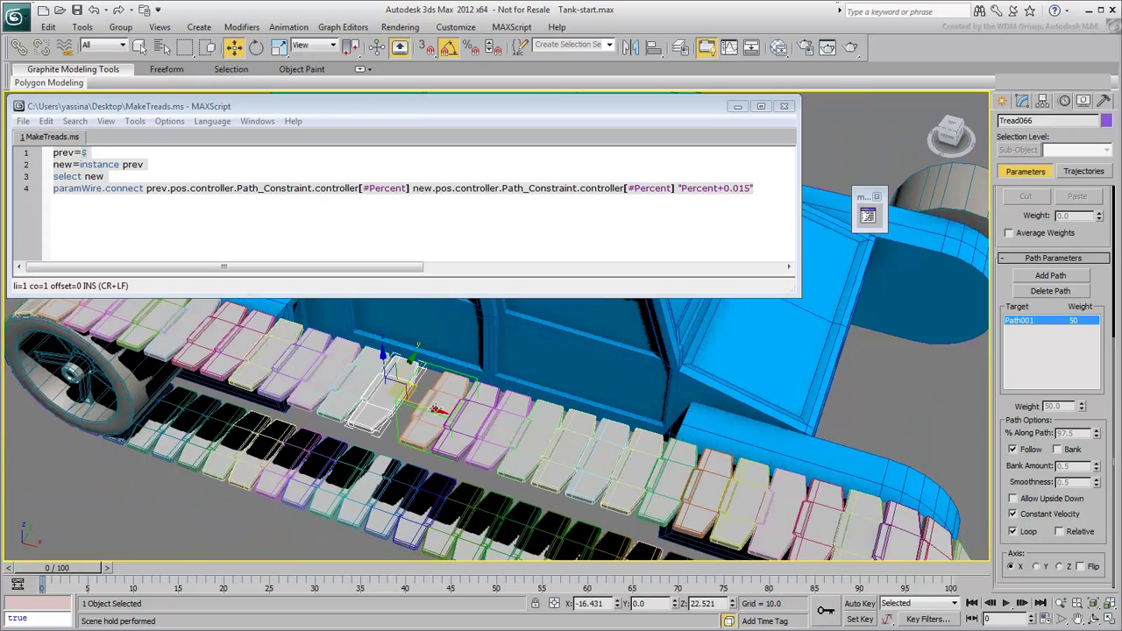
middle_drag(434, 406, 367, 427)
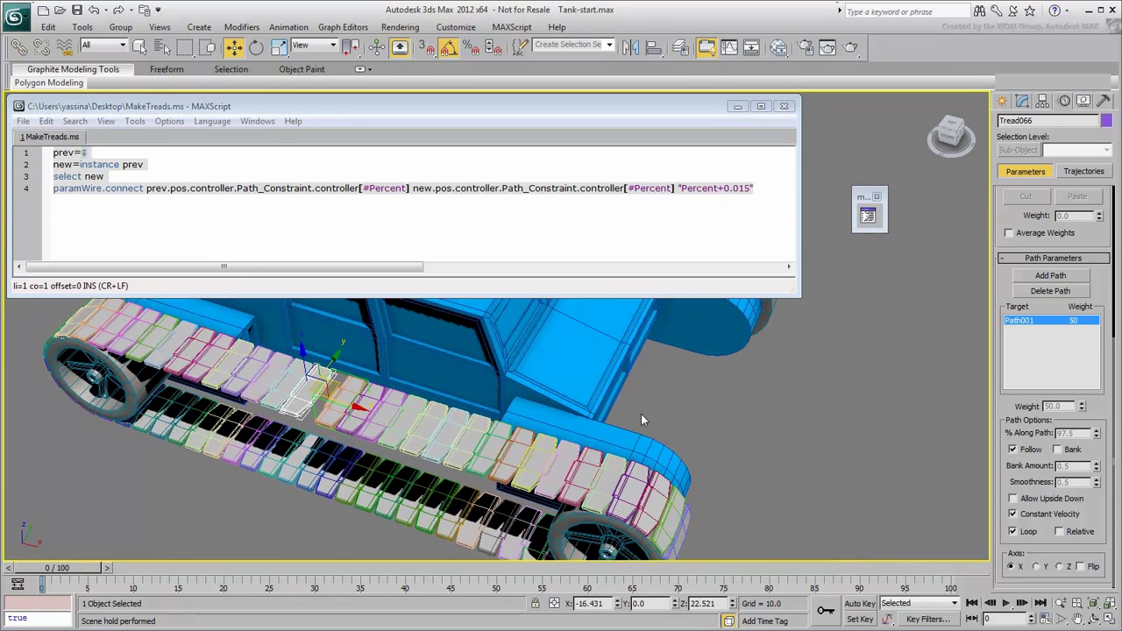
key(h)
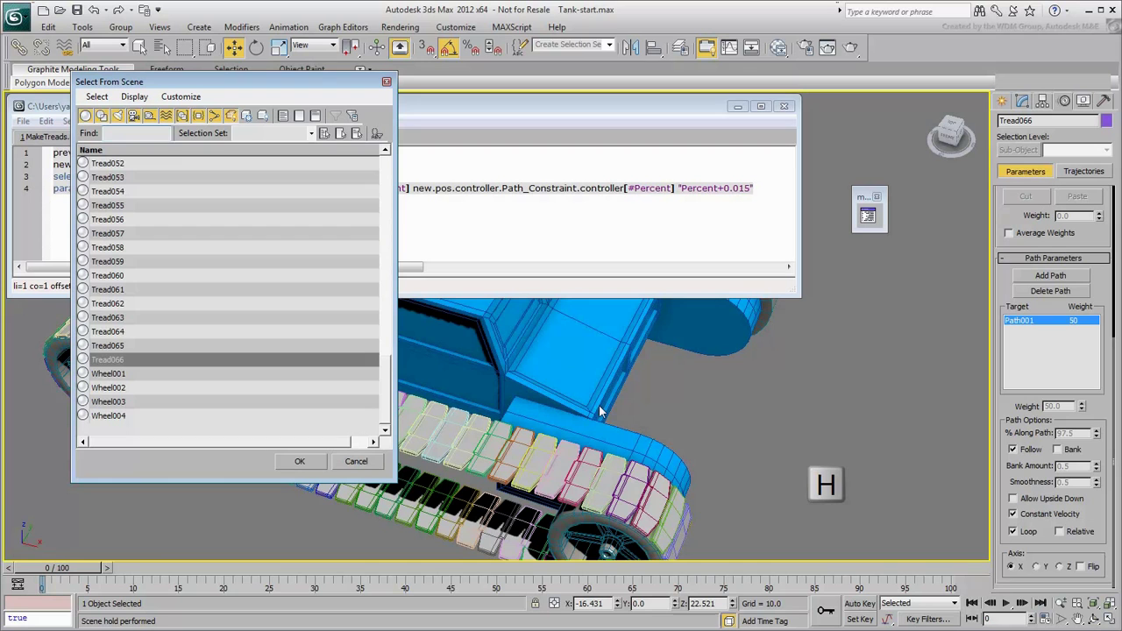
drag(107, 364, 125, 226)
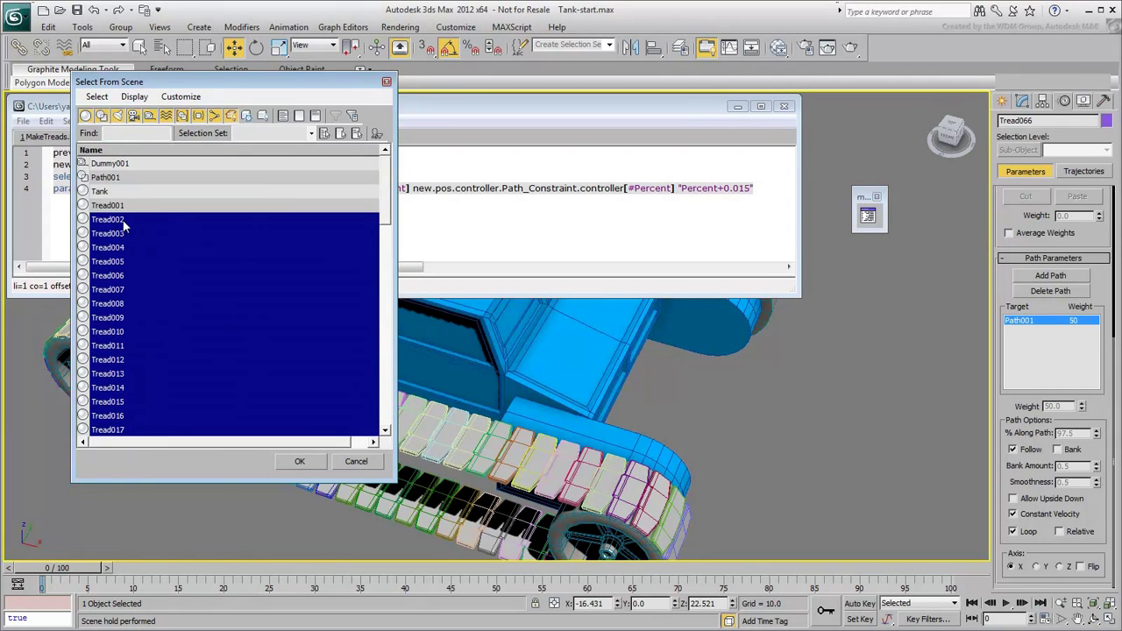
click(299, 461)
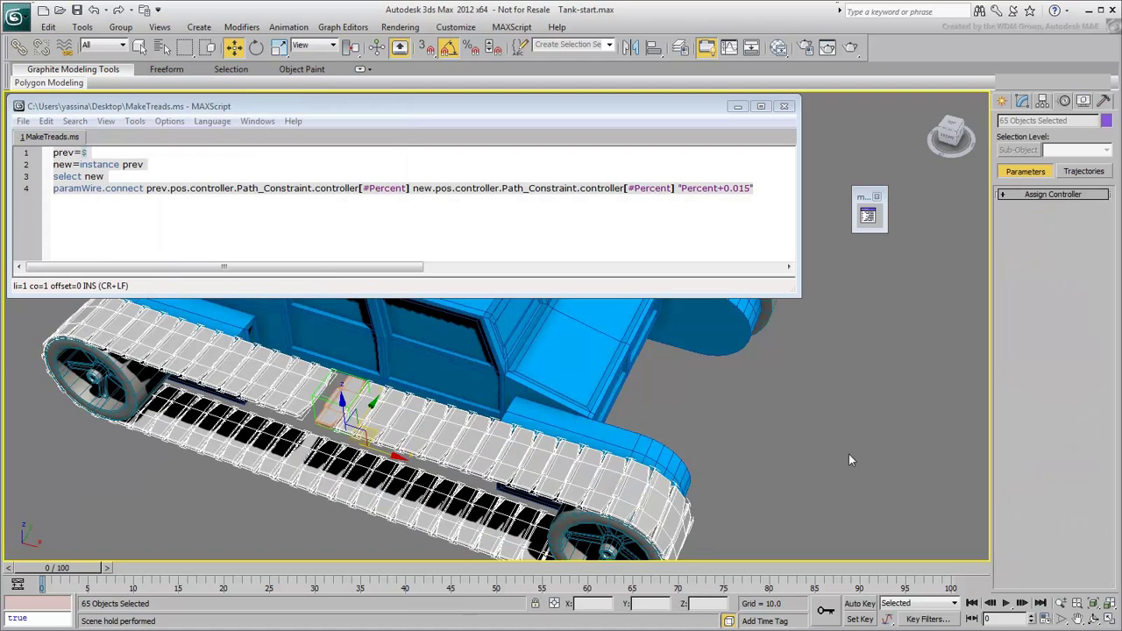
key(Delete)
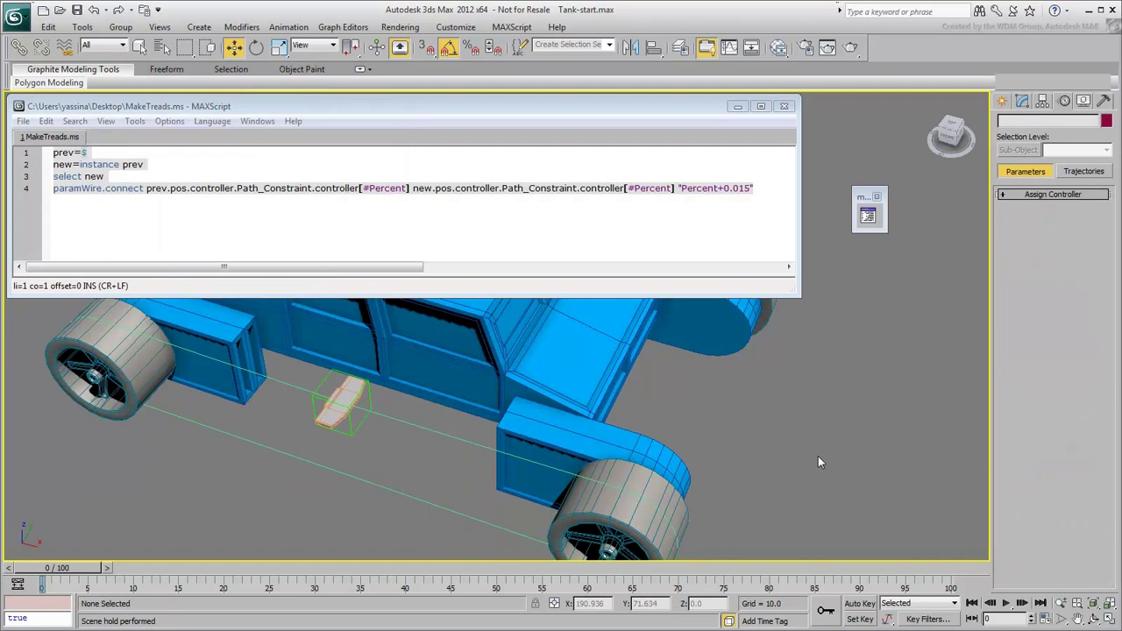
- Change the wiring expression in the script to "Percent+0.0156" and save the script
click(756, 219)
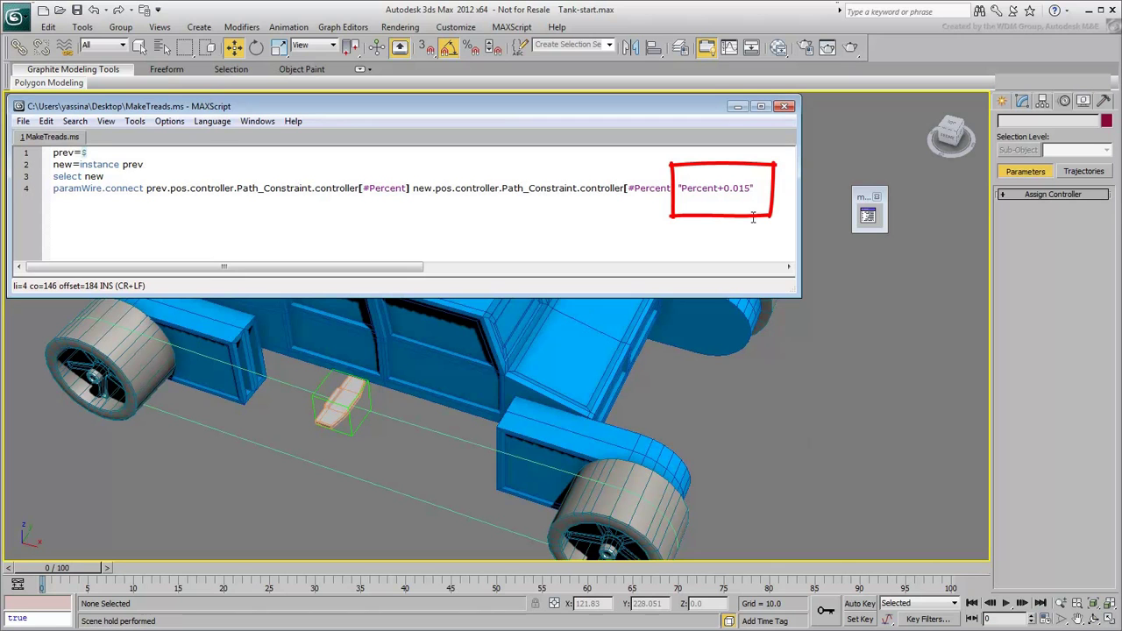
text(6)
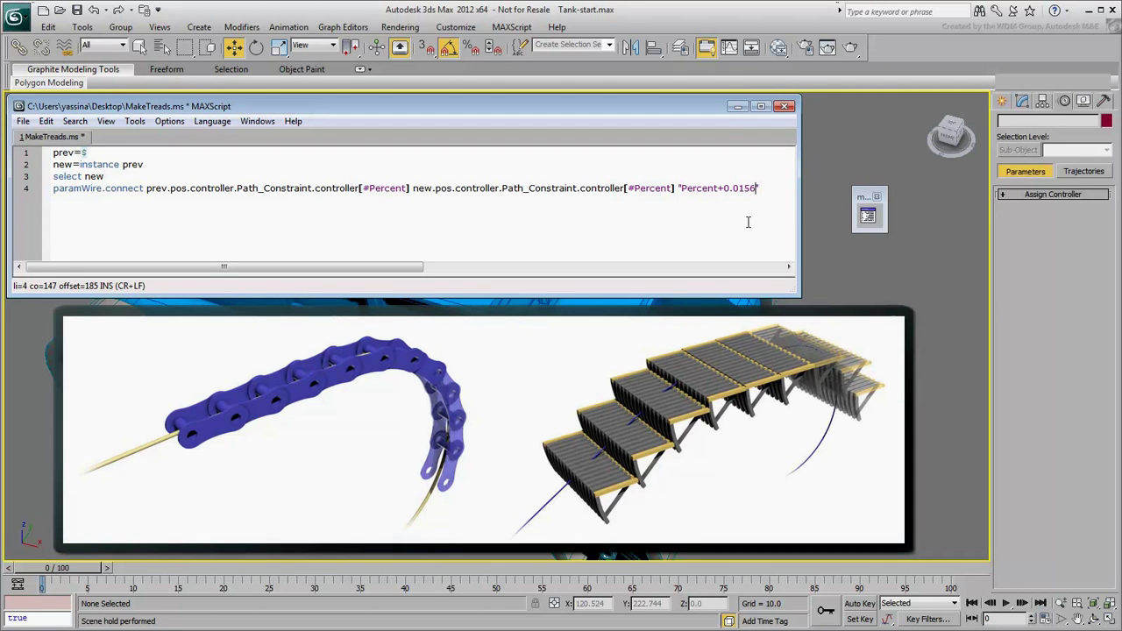
click(23, 121)
click(44, 205)
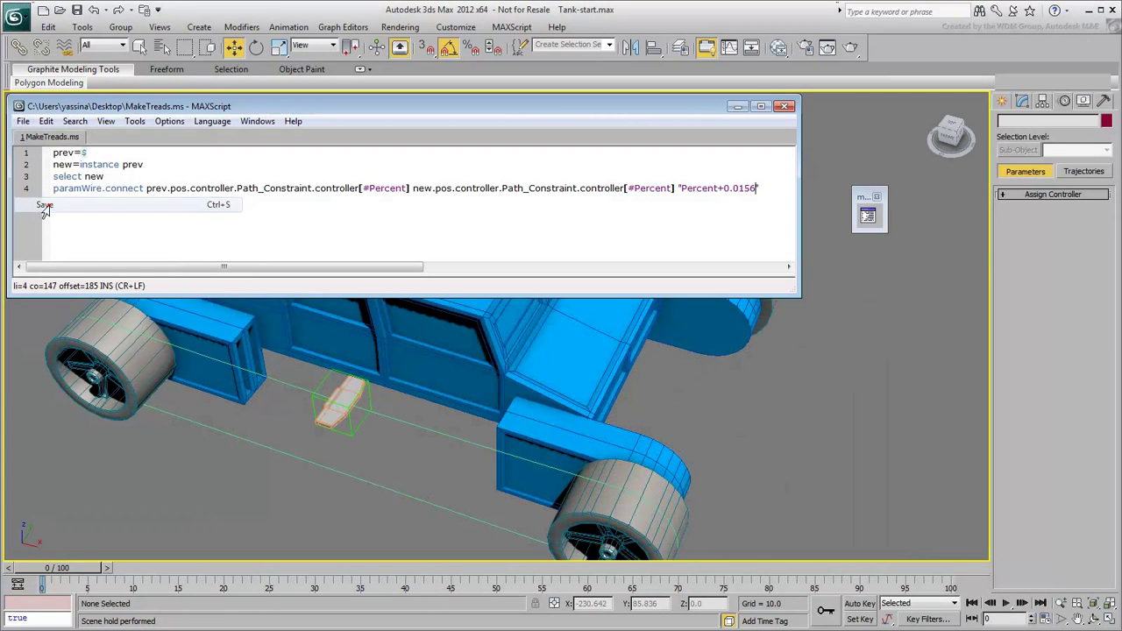
- Add the whole revised script to the myTools toolbar as a second macro
click(719, 188)
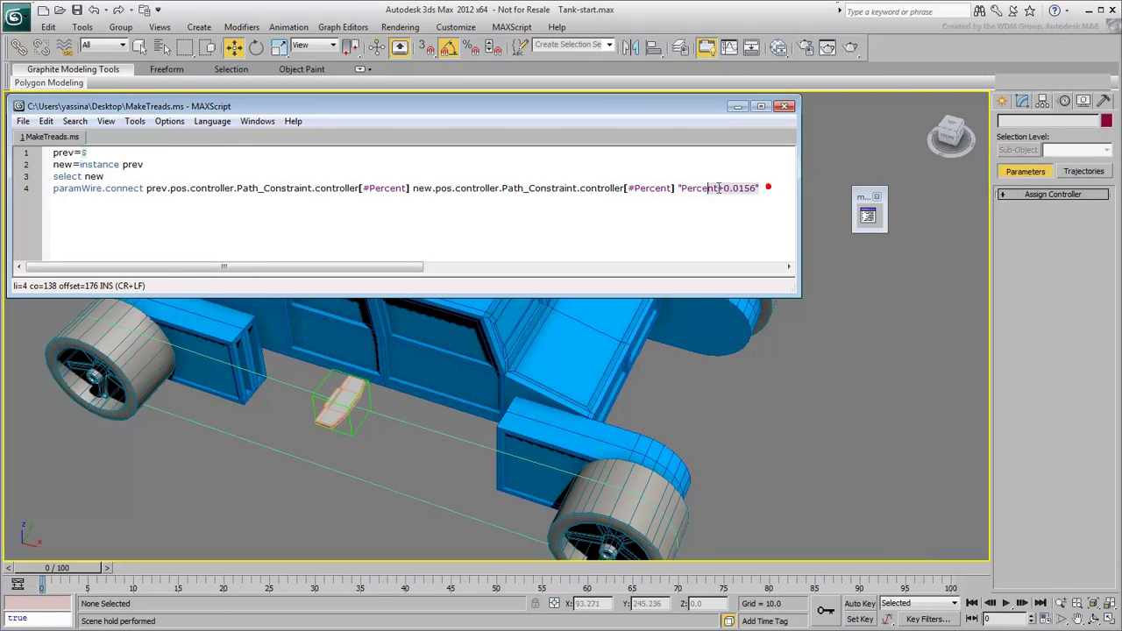
drag(719, 187, 30, 151)
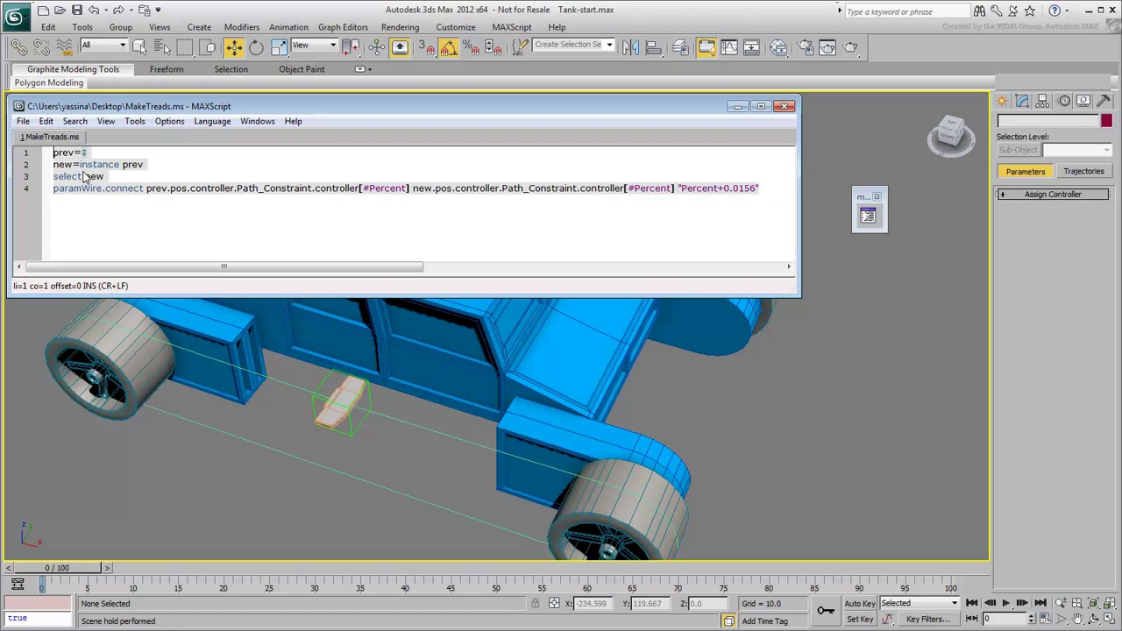
drag(84, 176, 880, 223)
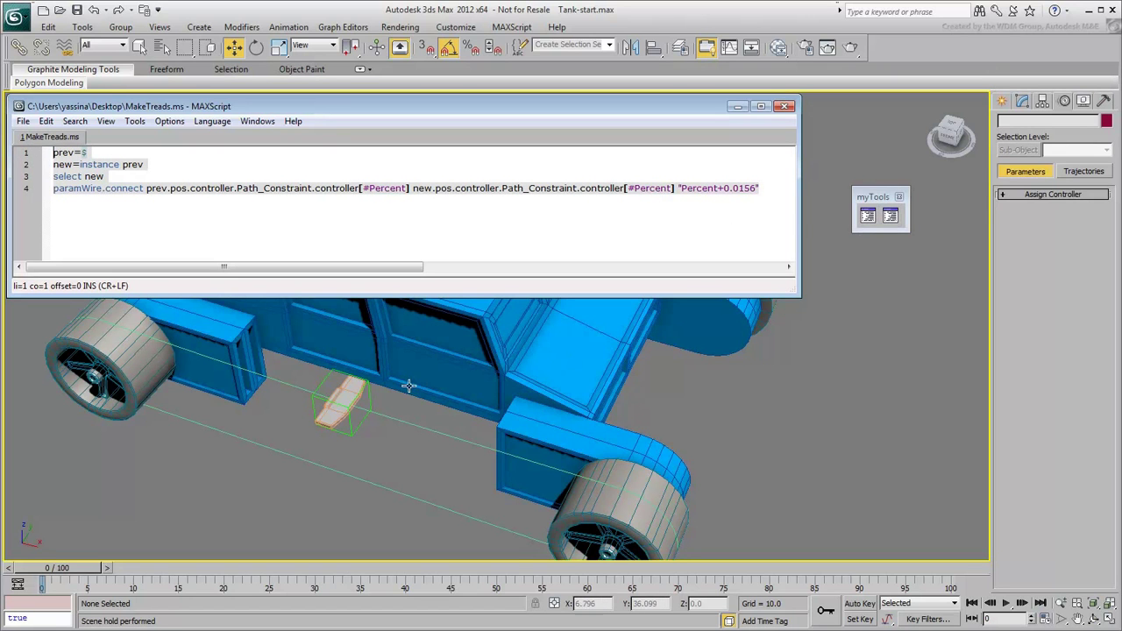
- Select the original tread and run the second myTools macro repeatedly until evenly spaced treads fill the whole track path
click(890, 216)
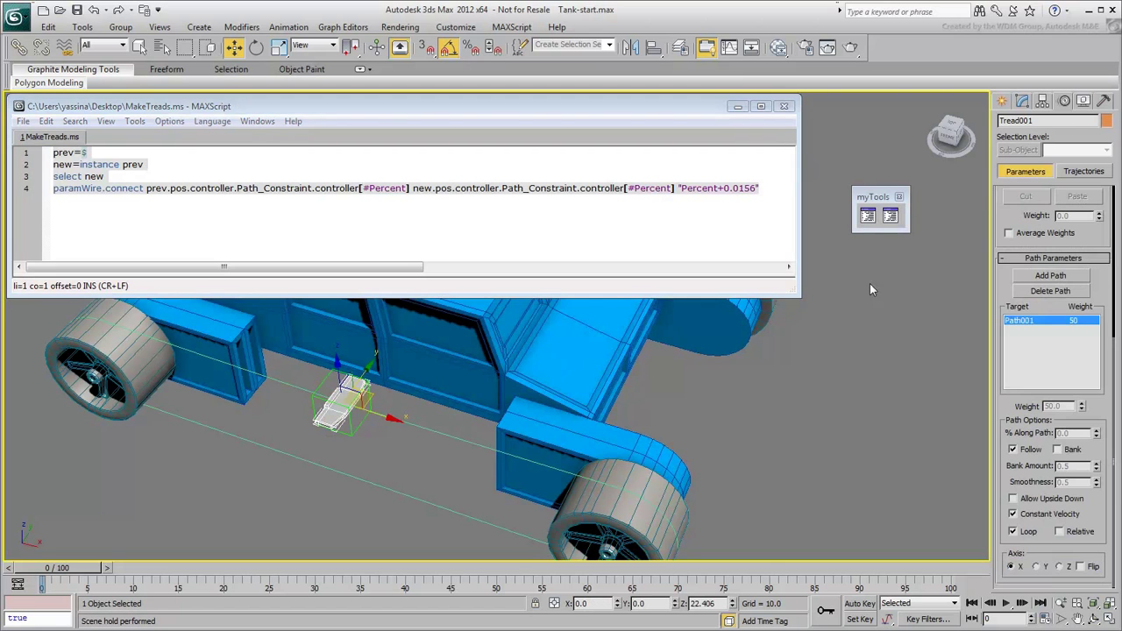
click(890, 216)
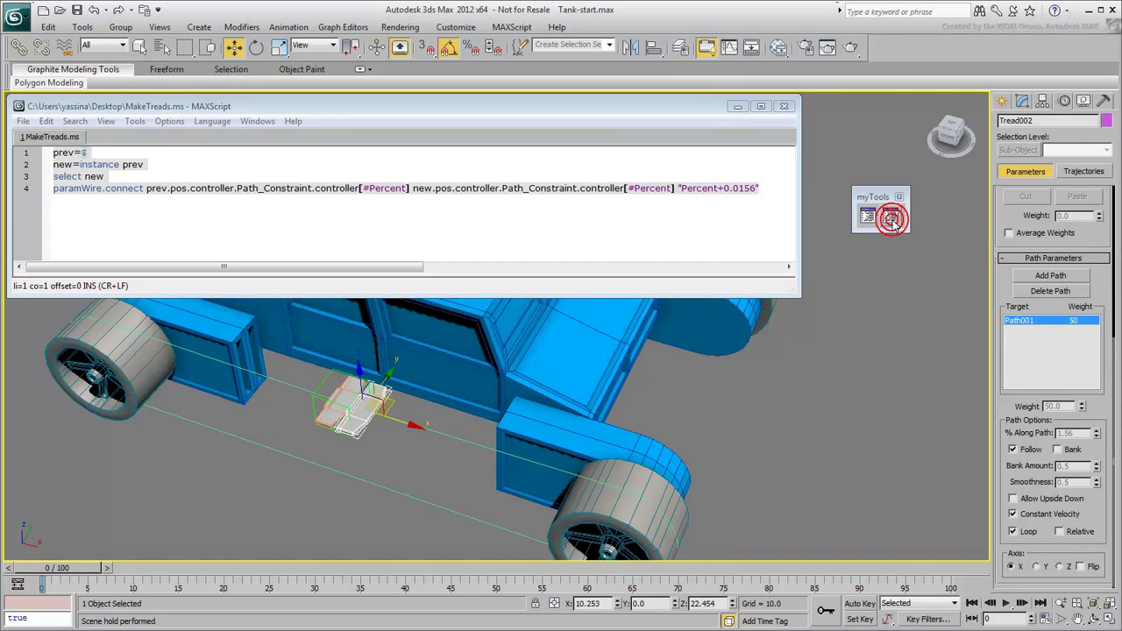
click(890, 215)
click(890, 216)
click(890, 216)
click(890, 216)
click(890, 216)
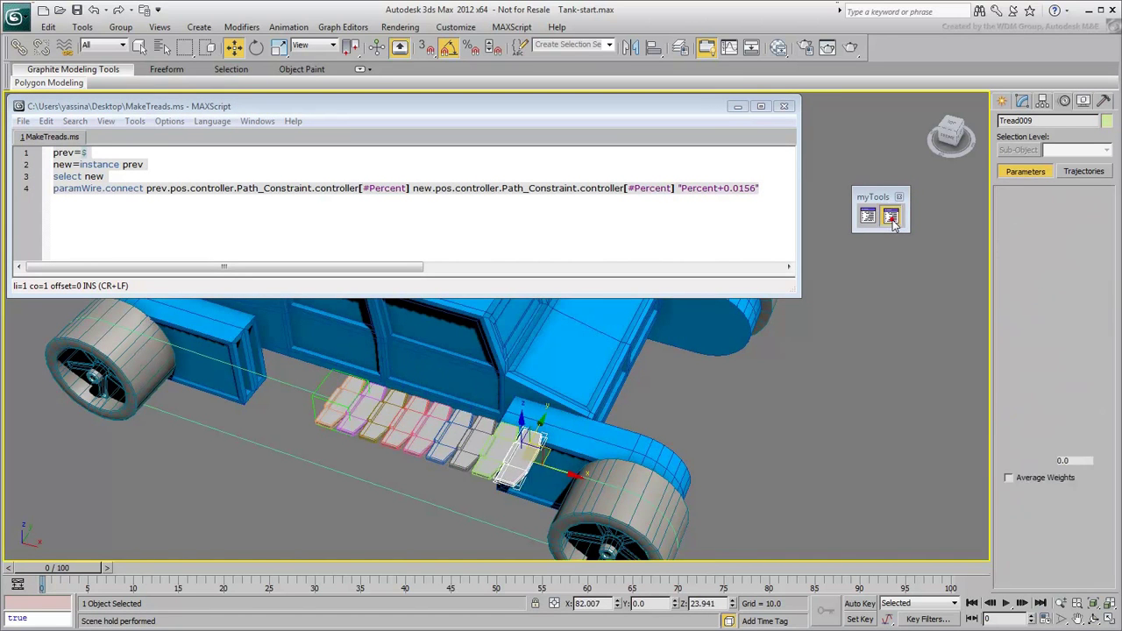
click(890, 216)
click(890, 216)
click(890, 215)
click(890, 216)
click(890, 215)
click(890, 215)
click(890, 216)
click(890, 216)
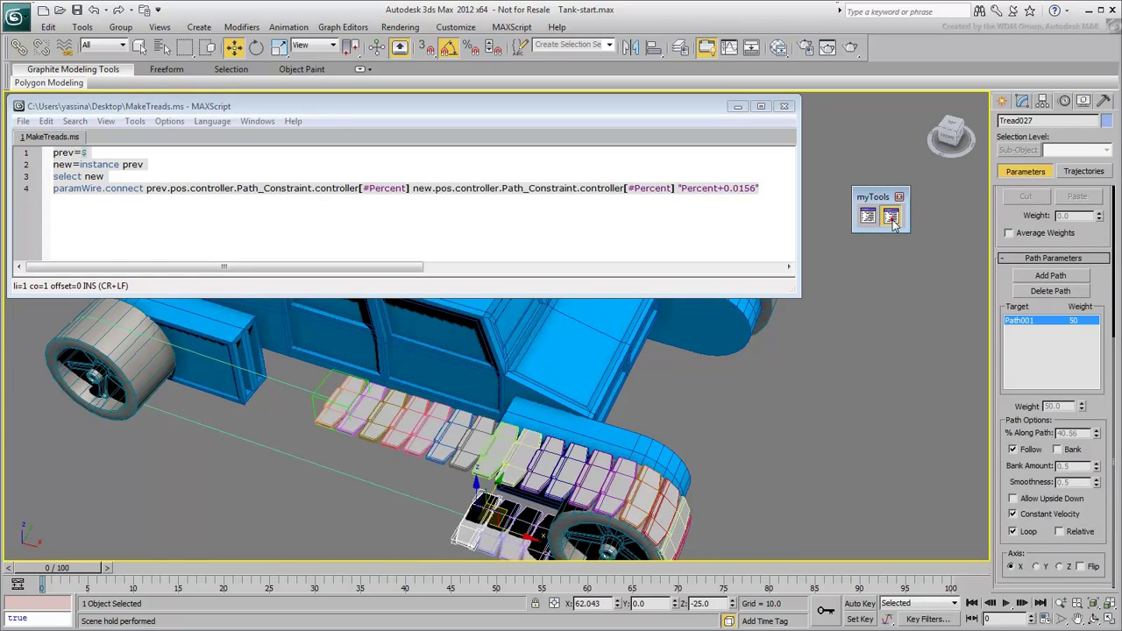
click(890, 216)
click(890, 215)
click(890, 216)
click(890, 216)
click(890, 216)
click(890, 216)
click(890, 216)
click(890, 216)
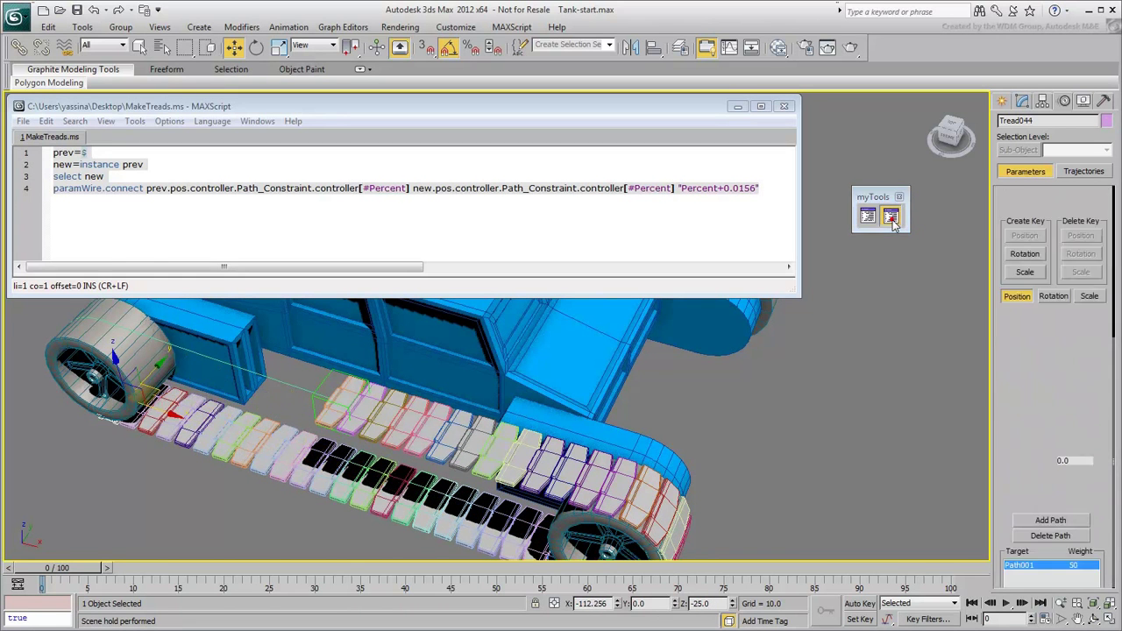
click(890, 216)
click(890, 216)
click(890, 216)
click(890, 216)
click(890, 216)
click(890, 216)
click(890, 216)
click(890, 216)
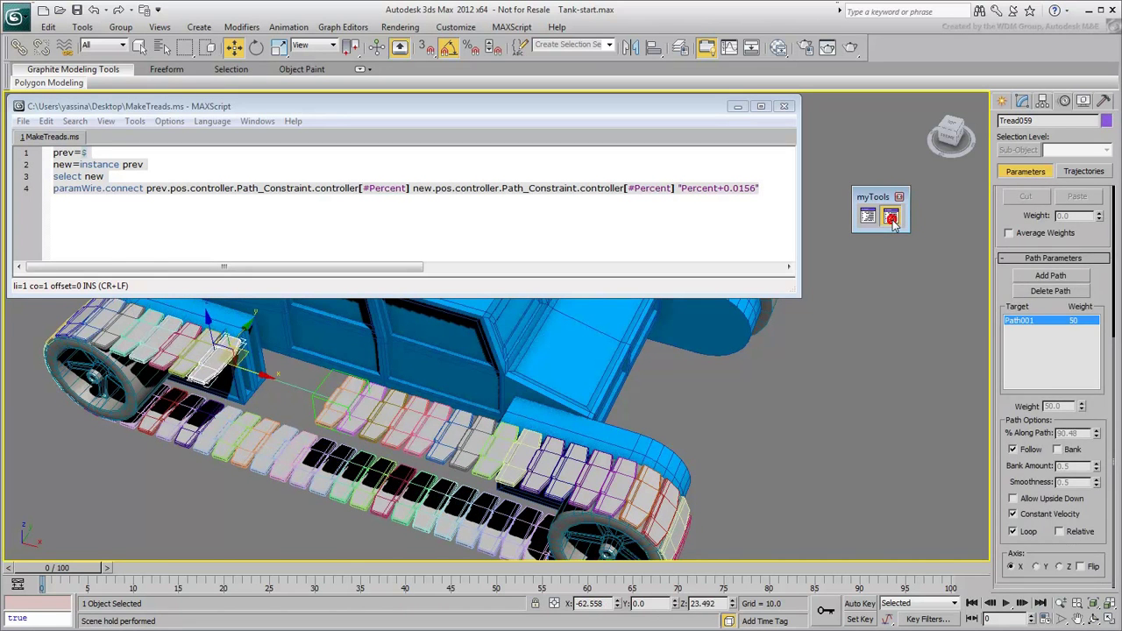
click(890, 216)
click(890, 216)
click(890, 216)
click(890, 216)
click(890, 216)
click(890, 216)
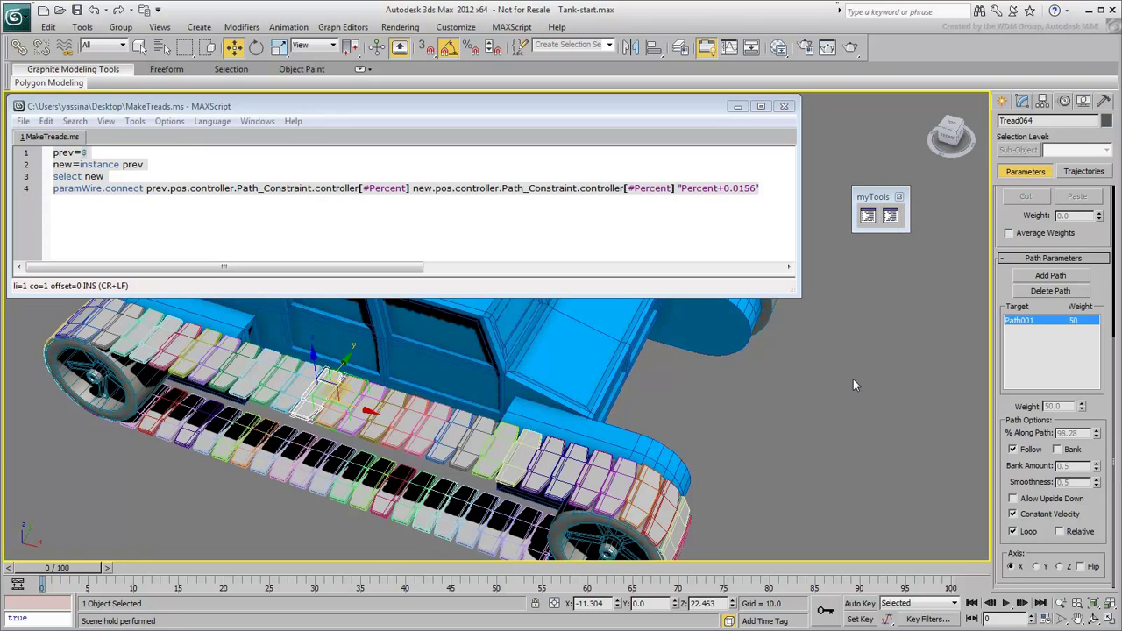
- Delete the first, outdated macro from the myTools toolbar and close the MakeTreads.ms script window
right_click(863, 223)
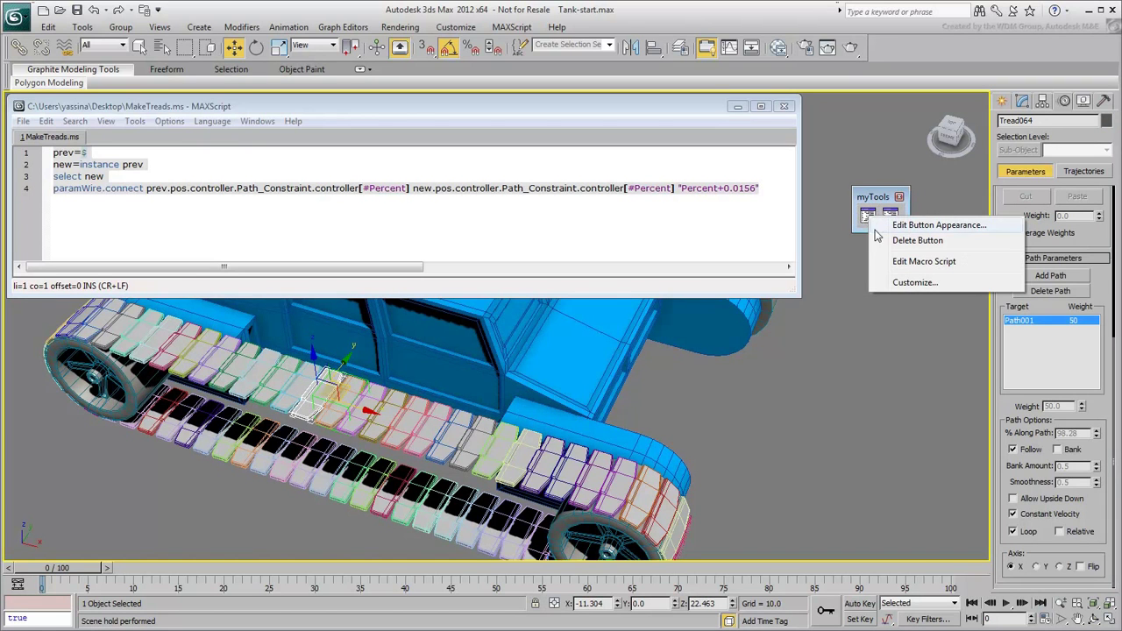
click(912, 240)
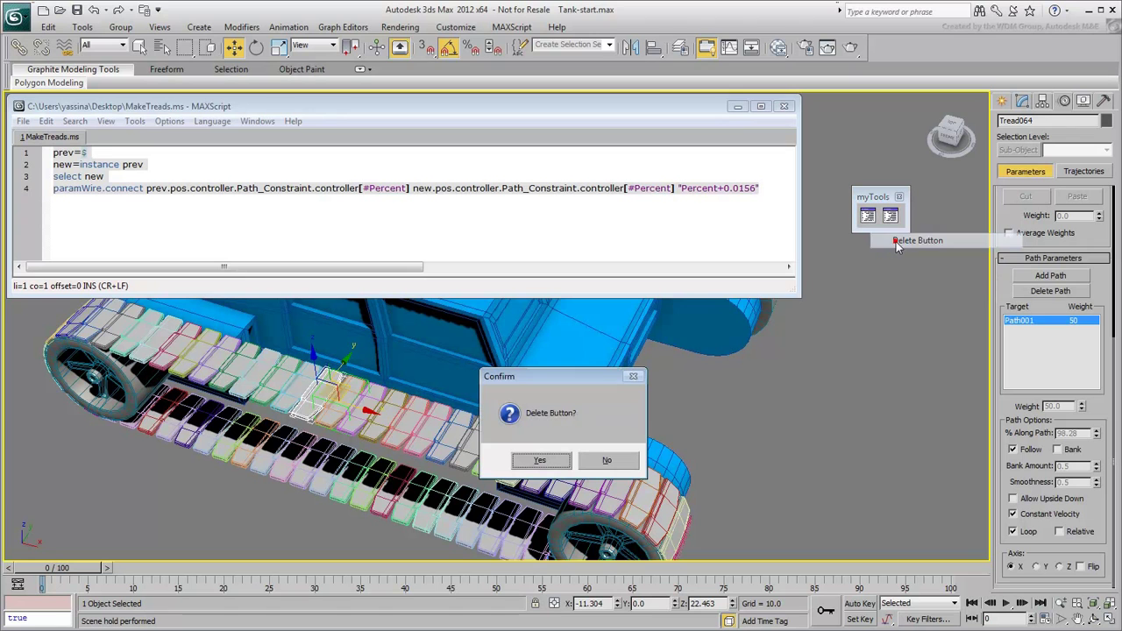
click(537, 462)
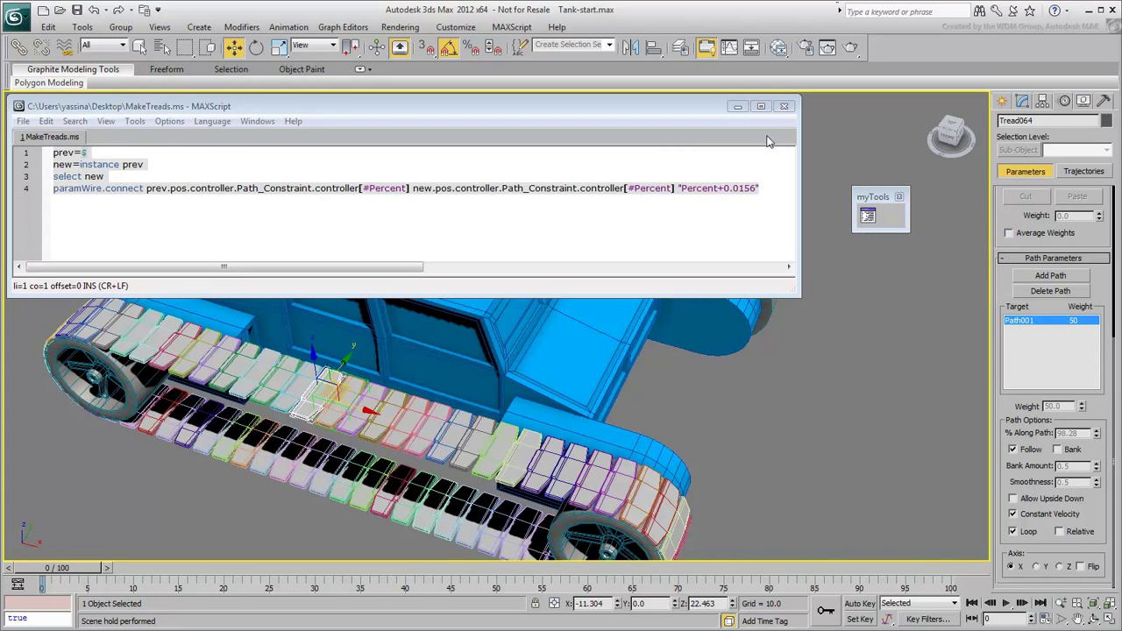
click(786, 107)
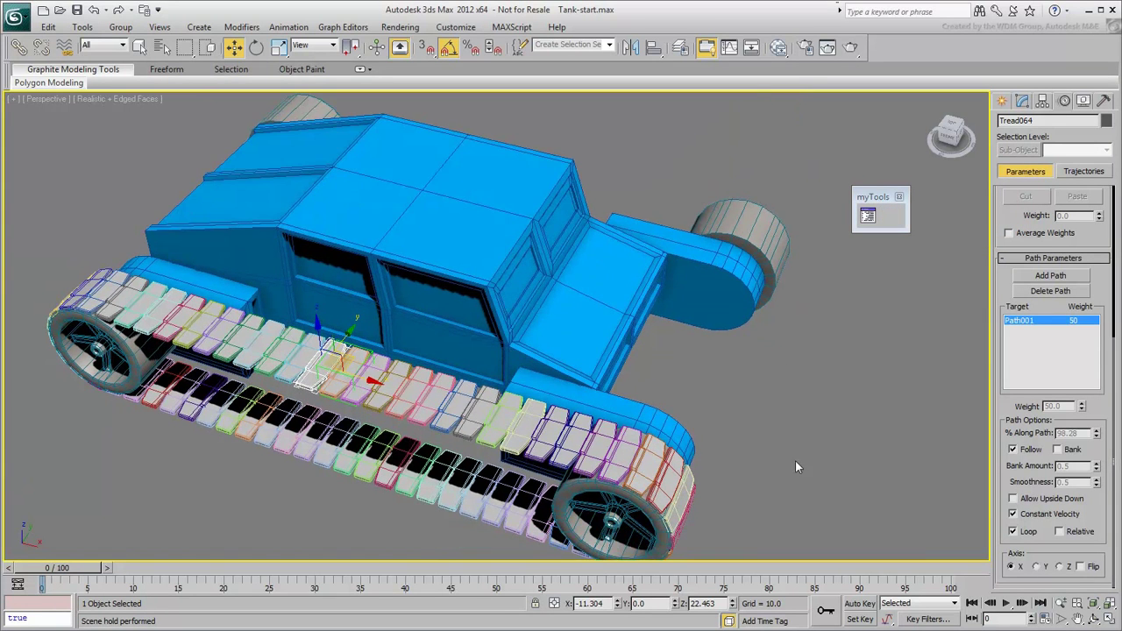
- Play the animation to check the treads moving along the path, and return to the first frame
click(1007, 603)
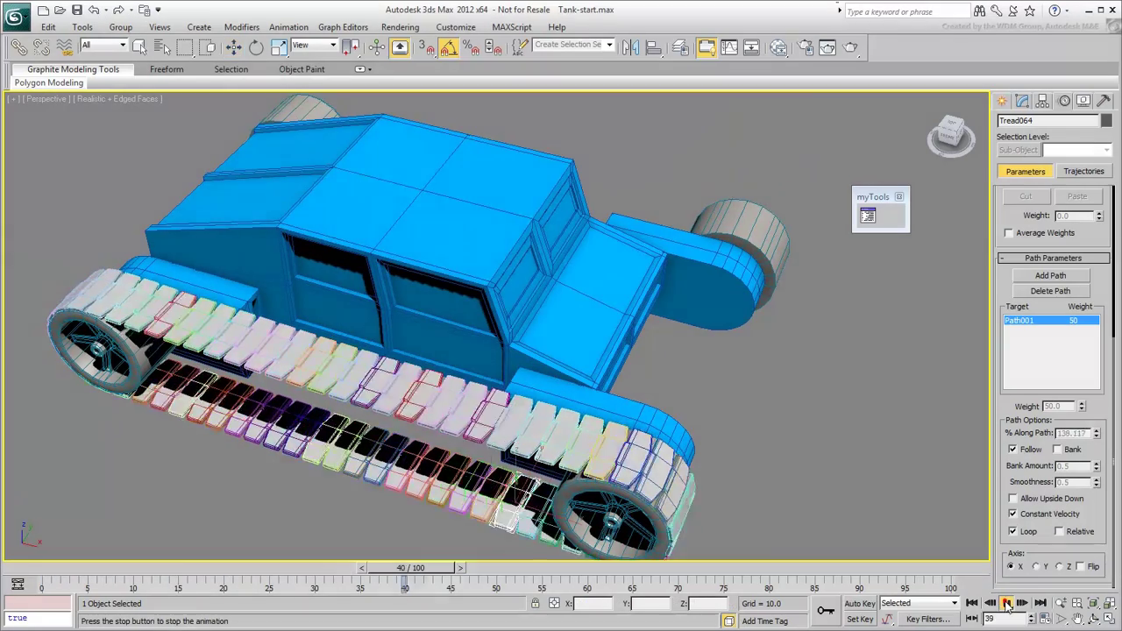
click(1007, 603)
click(971, 603)
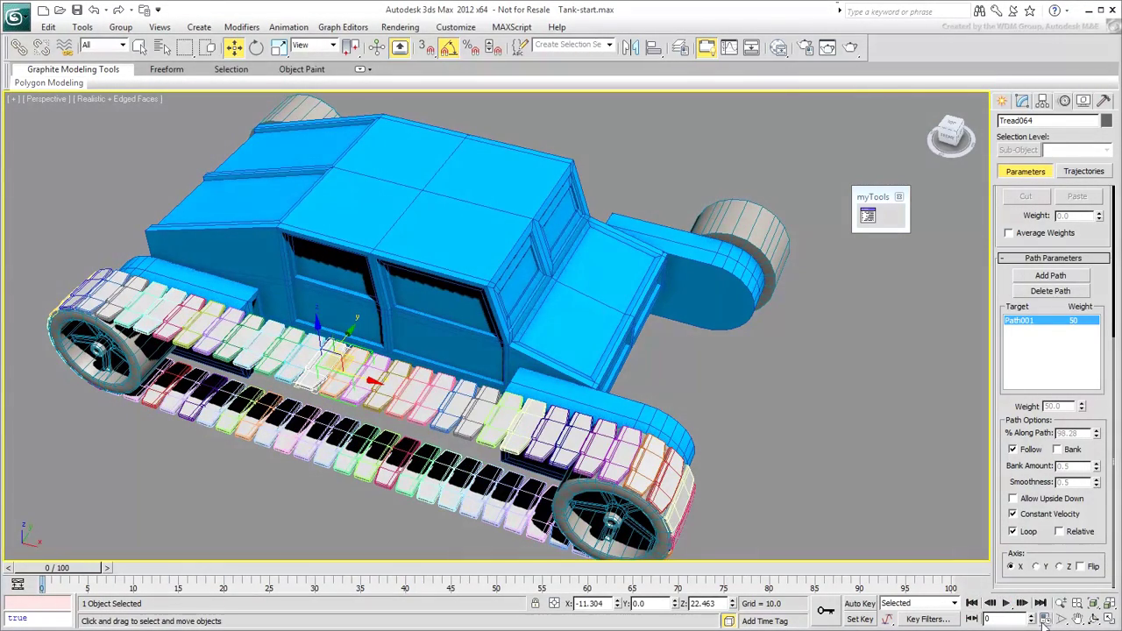
- Re-scale the animation time to a length of 200 frames, play it back and return to frame 0
click(1045, 619)
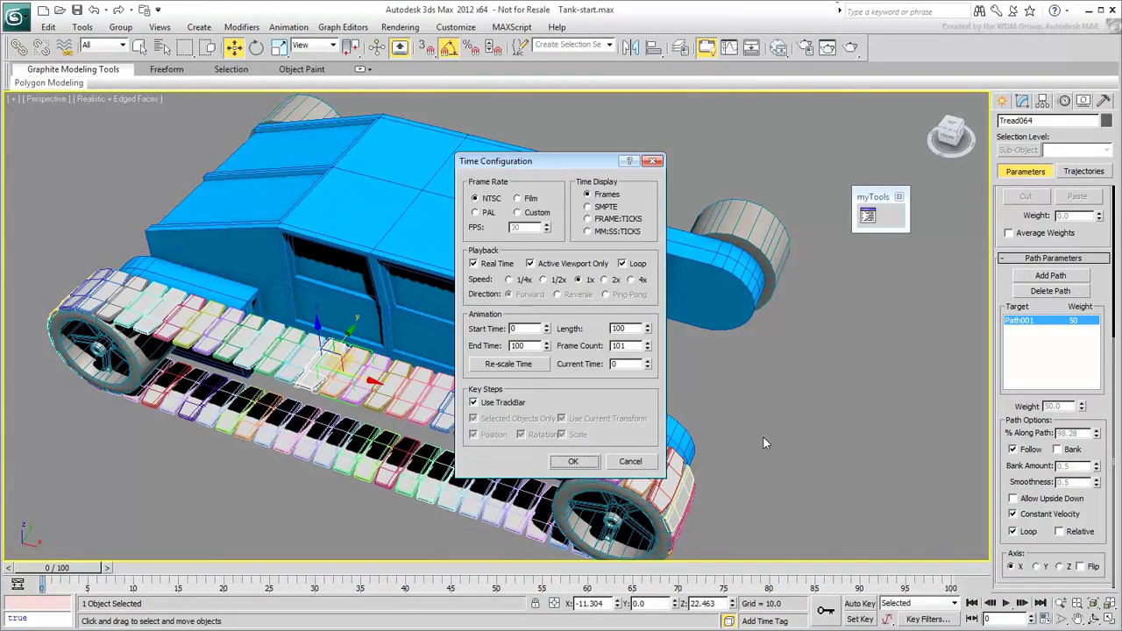
click(516, 364)
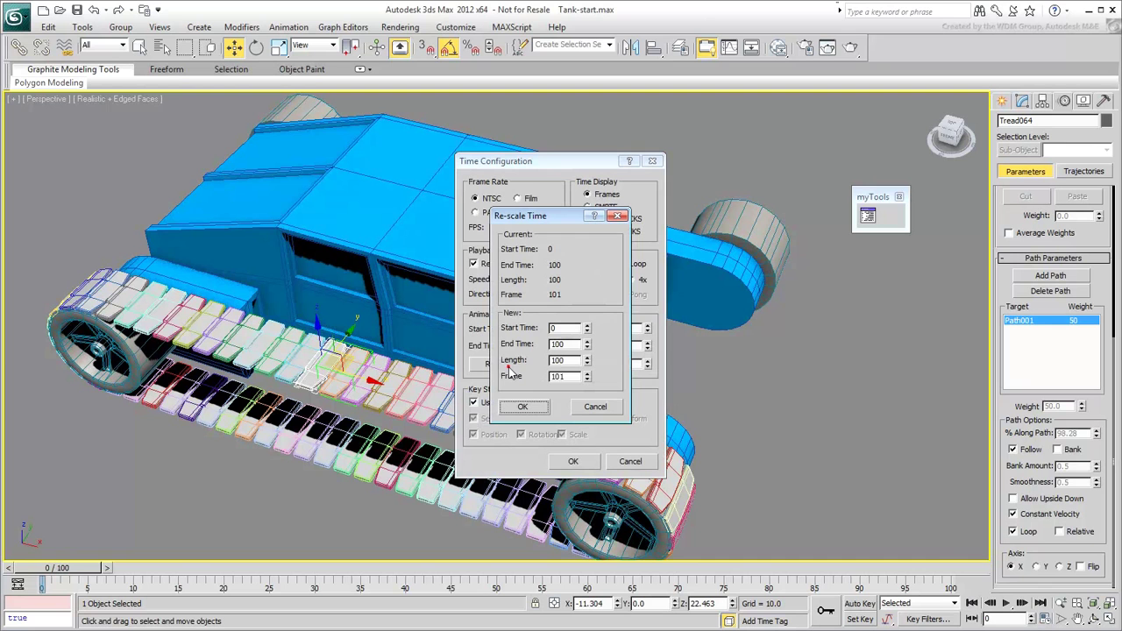
double_click(572, 360)
text(200)
click(525, 408)
click(571, 463)
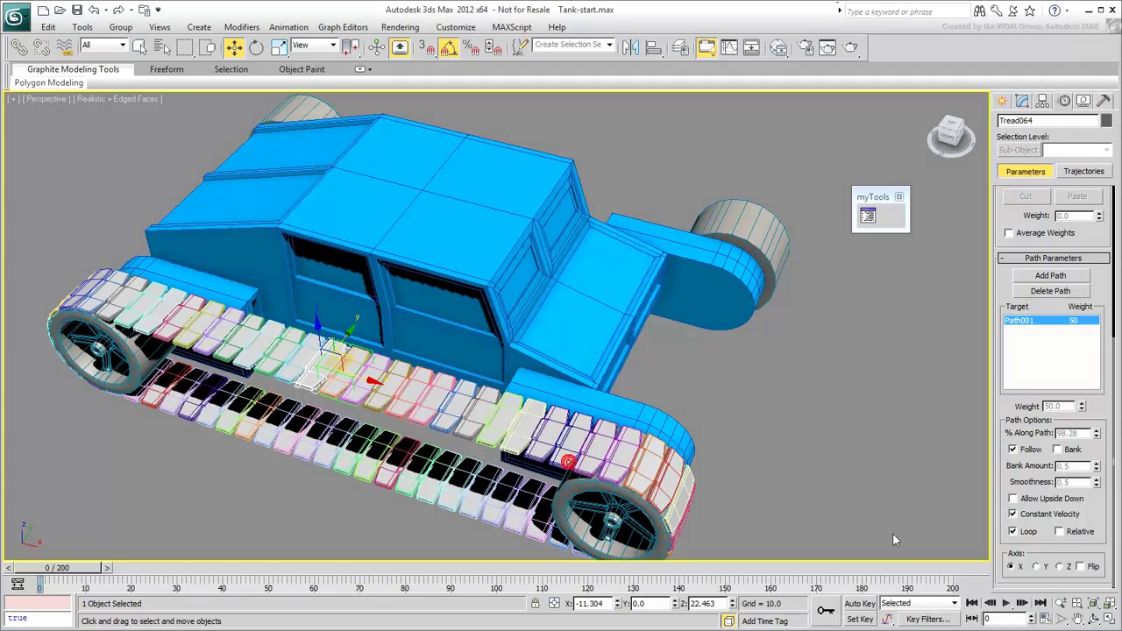
click(1006, 603)
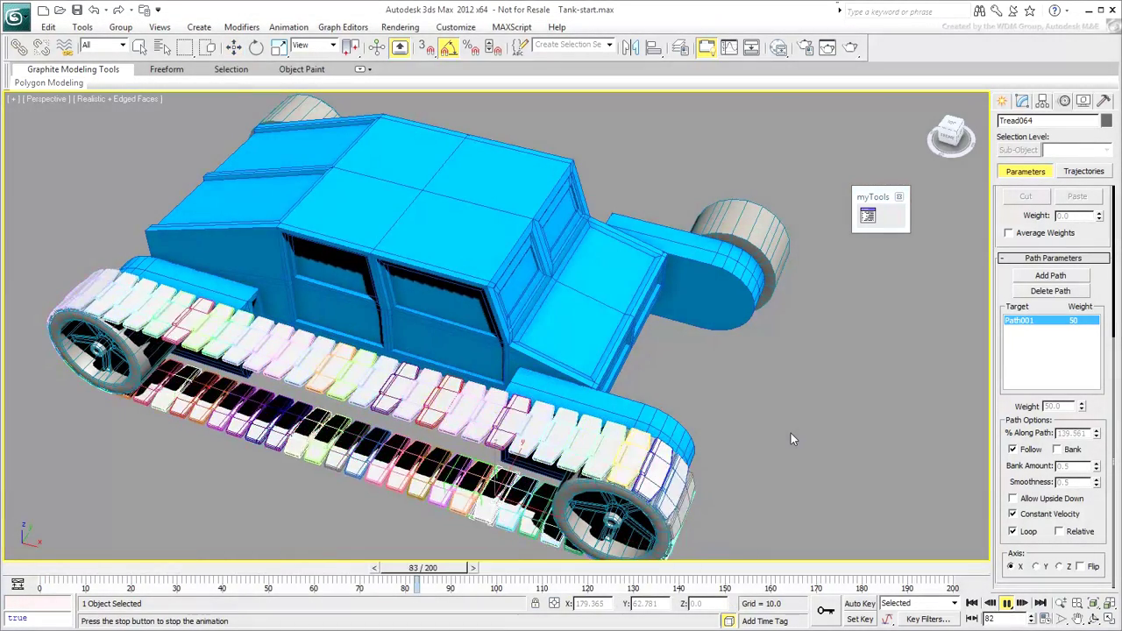
click(972, 603)
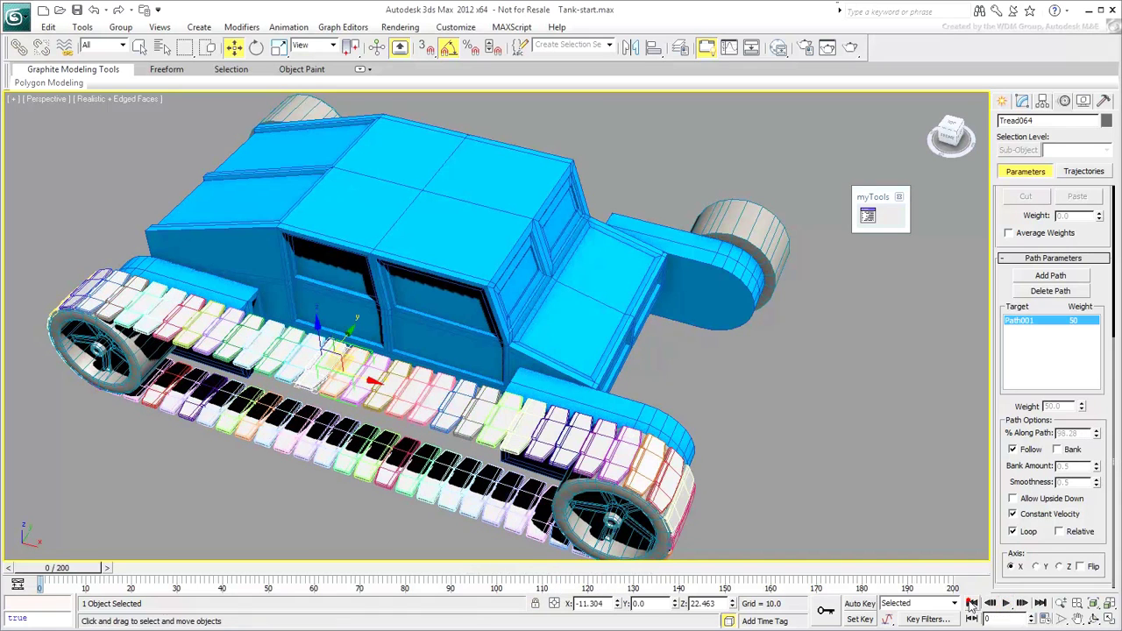
- Select the dummy helper that drives the first tread and open its animation curves in the Curve Editor
click(786, 443)
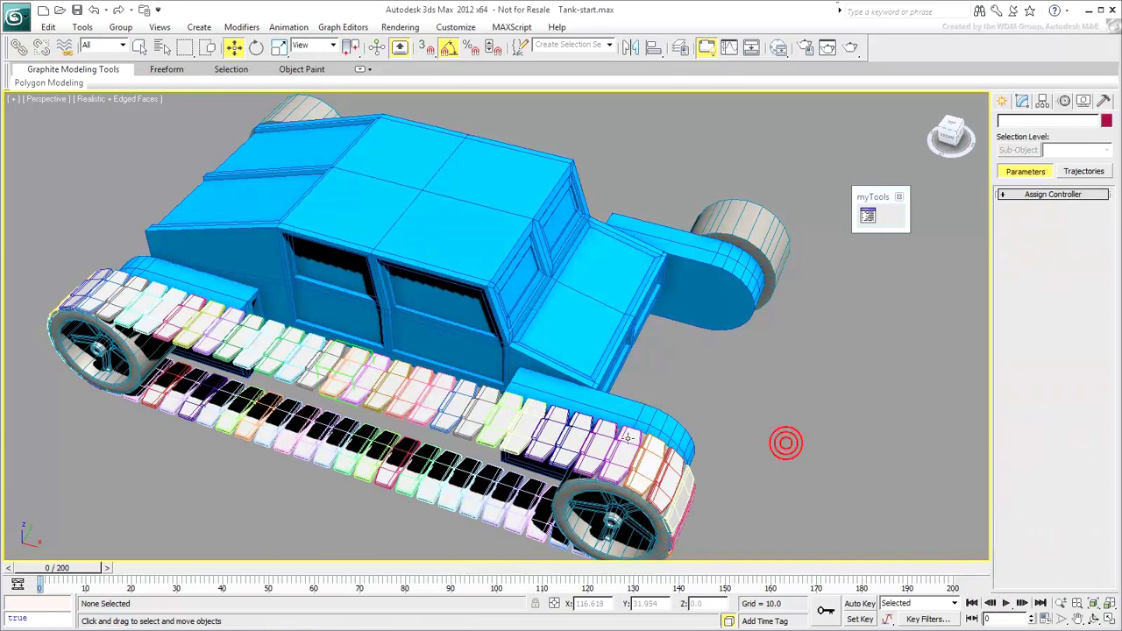
click(345, 401)
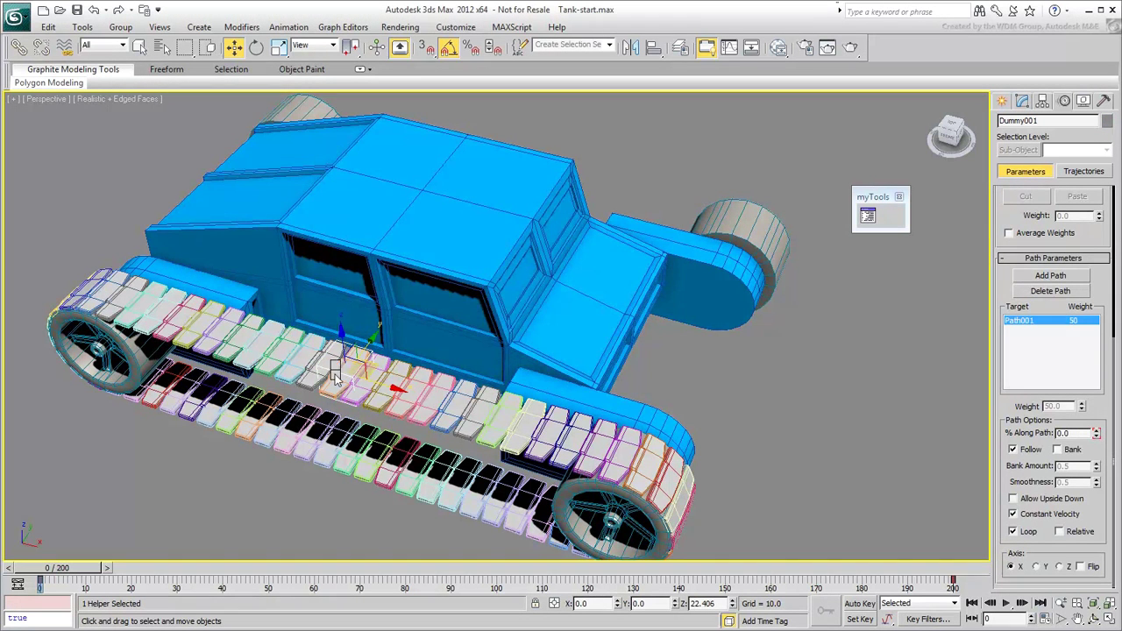
right_click(334, 375)
click(360, 467)
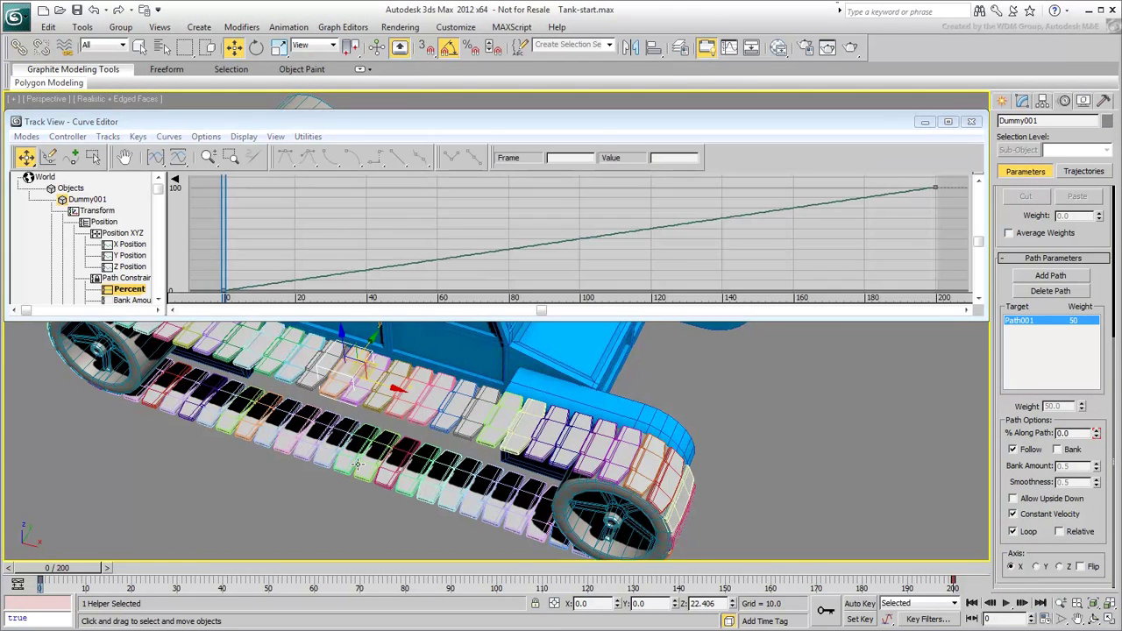
- Apply an ease curve to the dummy's path constraint Percent track and display only that ease curve
scroll(63, 272, down, 1)
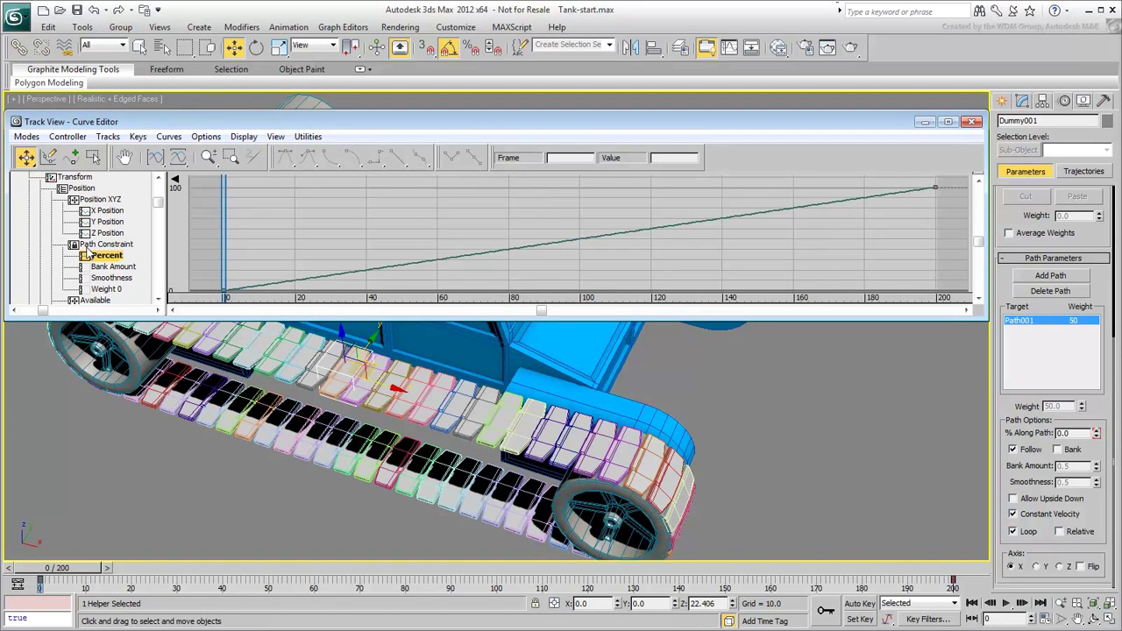
click(168, 137)
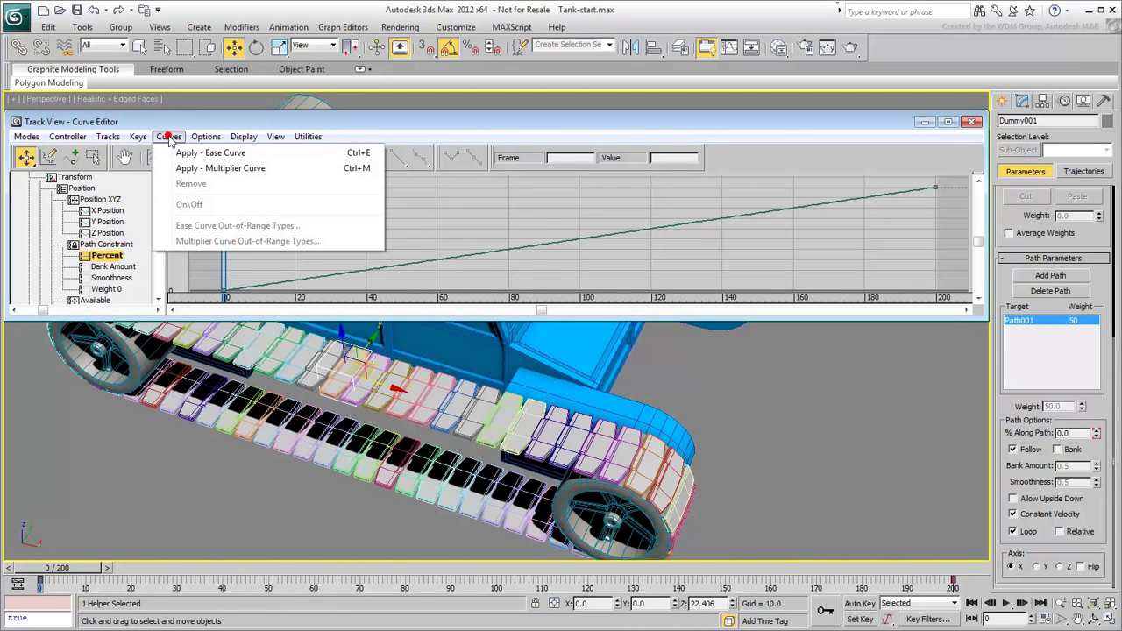
click(195, 152)
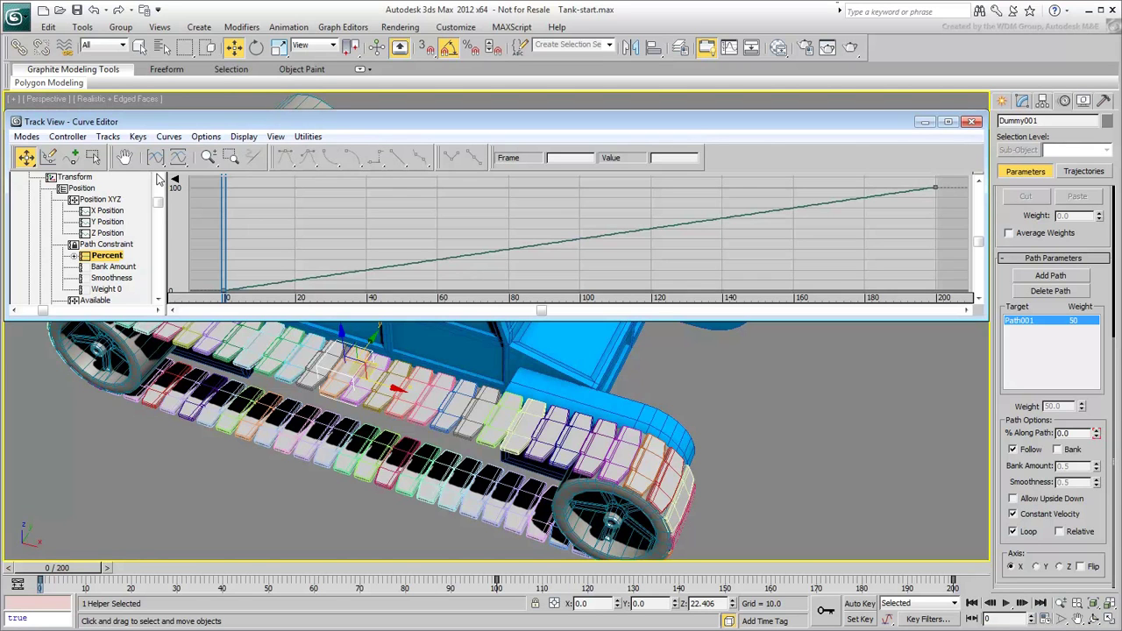
key(ctrl+e)
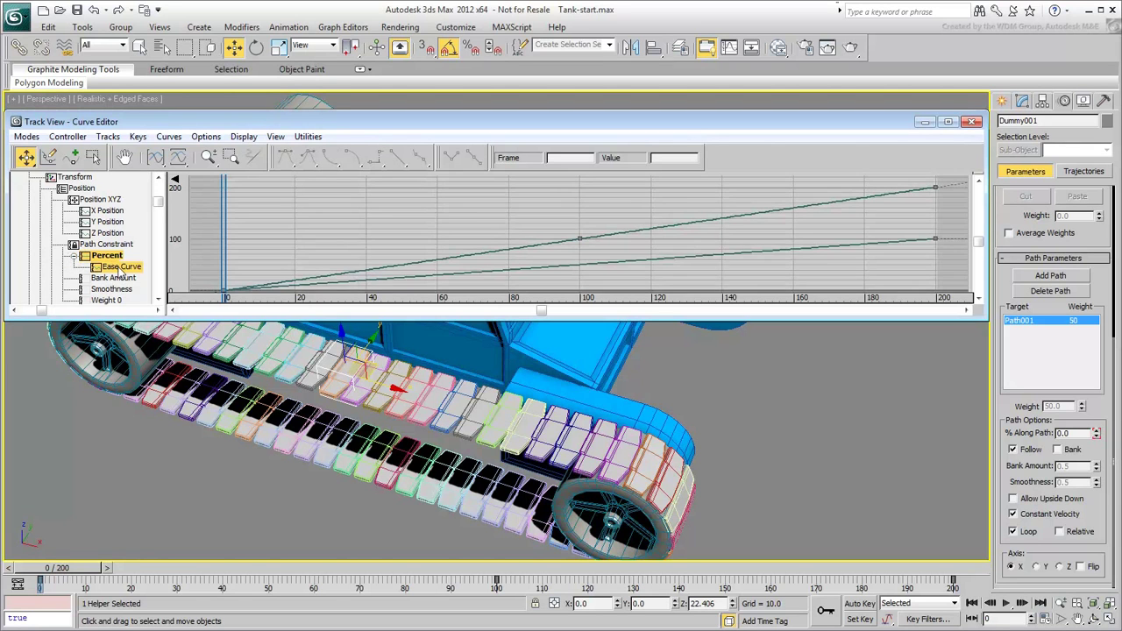
click(121, 267)
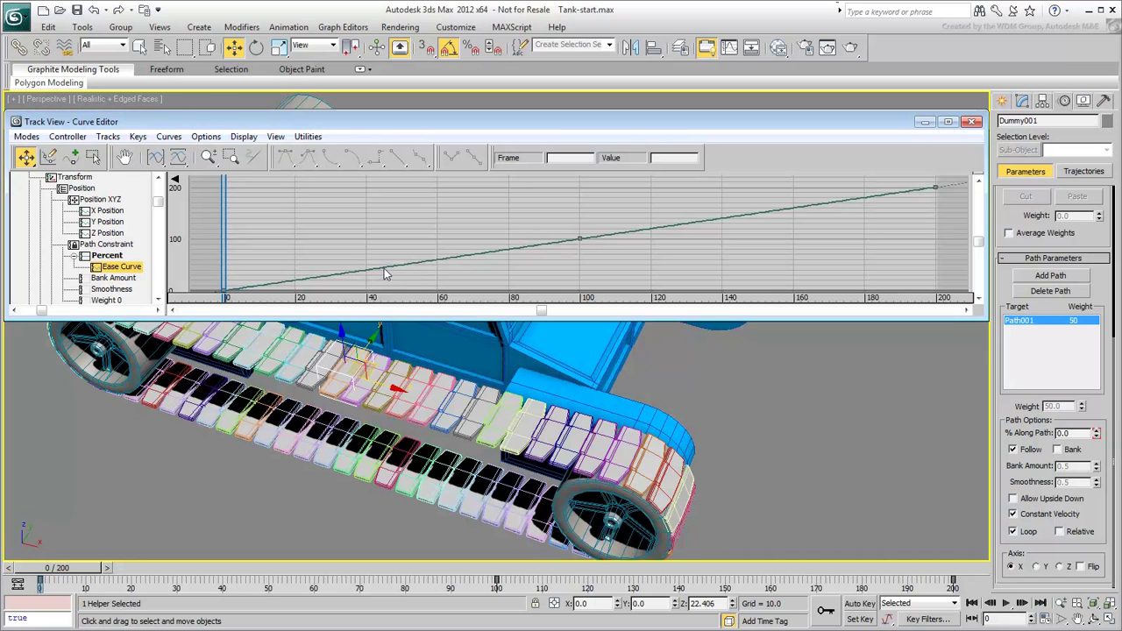
- Add a key to the ease curve at about frame 74 and give all of its keys smooth tangents
drag(414, 110, 420, 87)
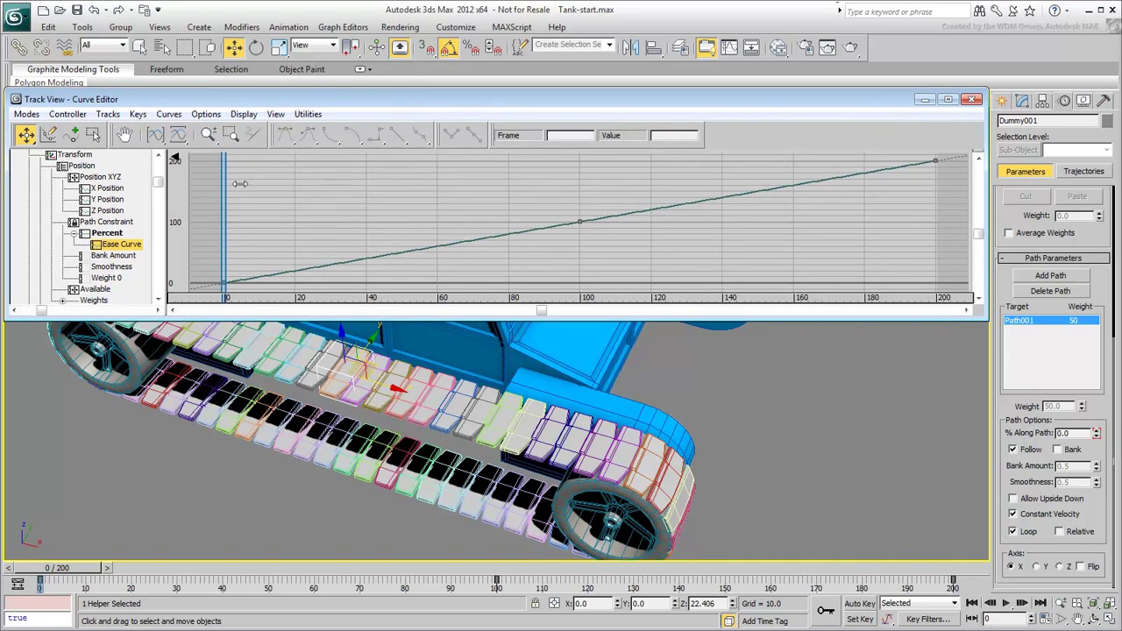
click(72, 138)
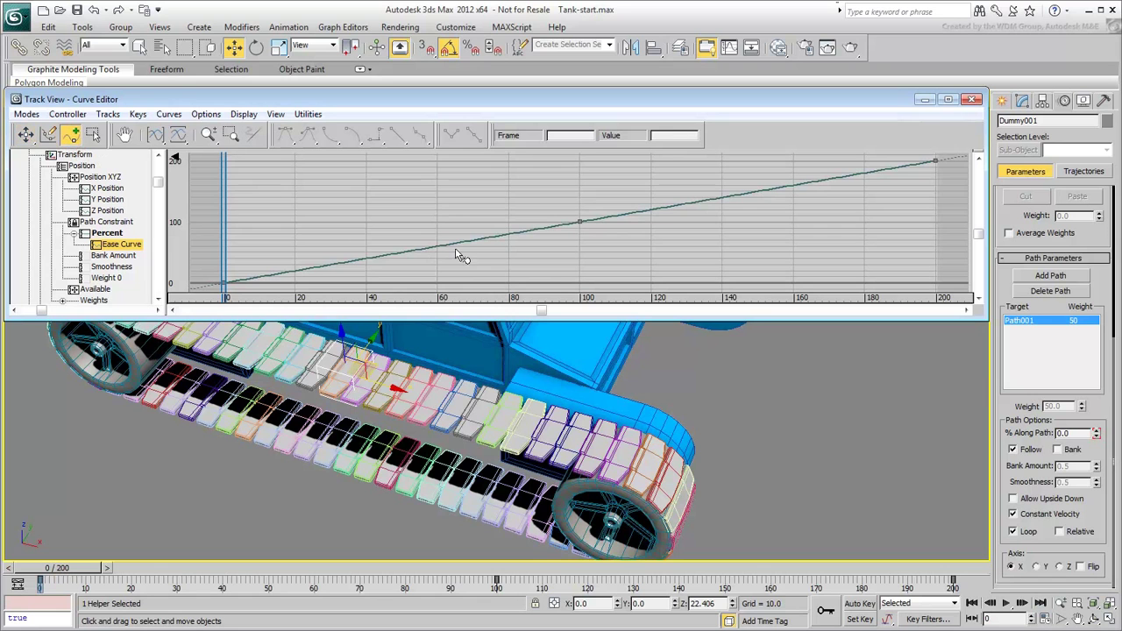
click(488, 238)
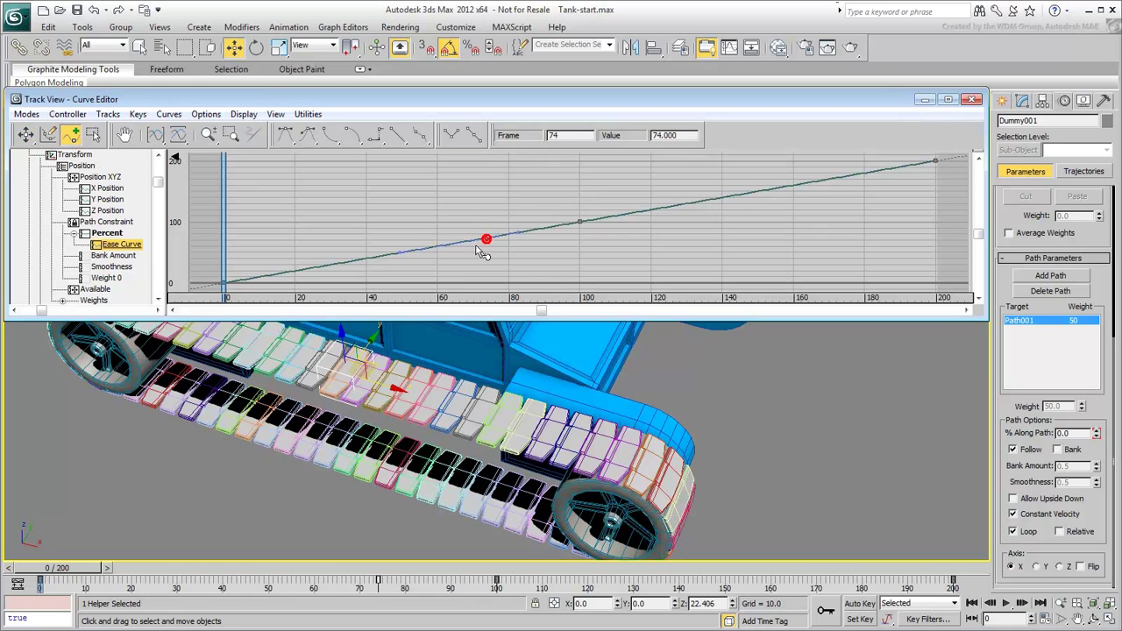
click(25, 135)
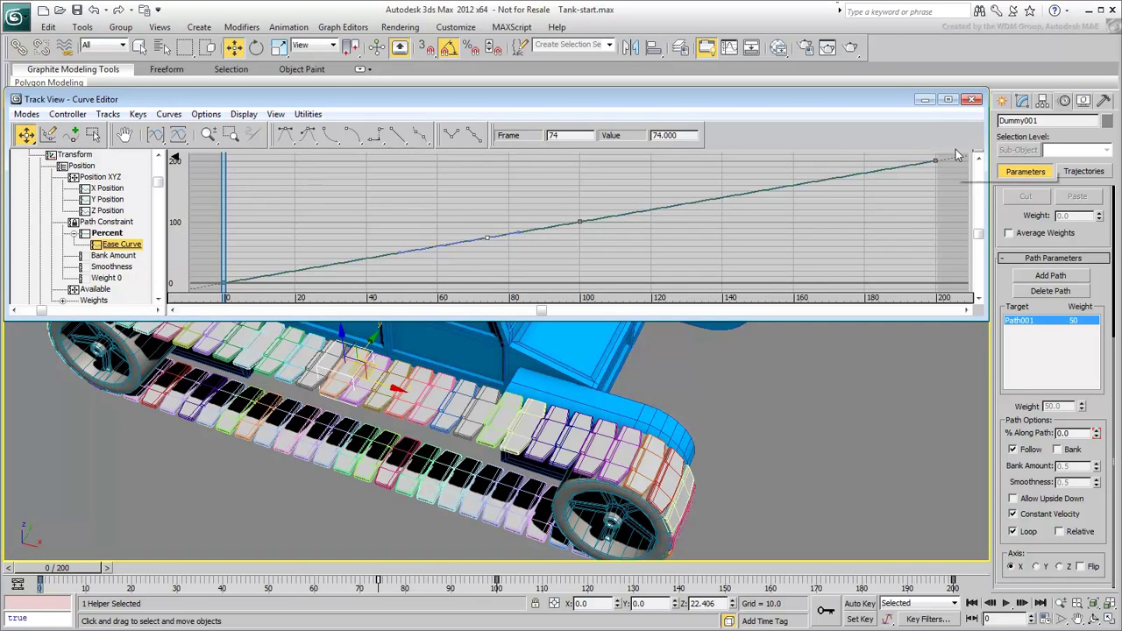
drag(946, 157, 206, 292)
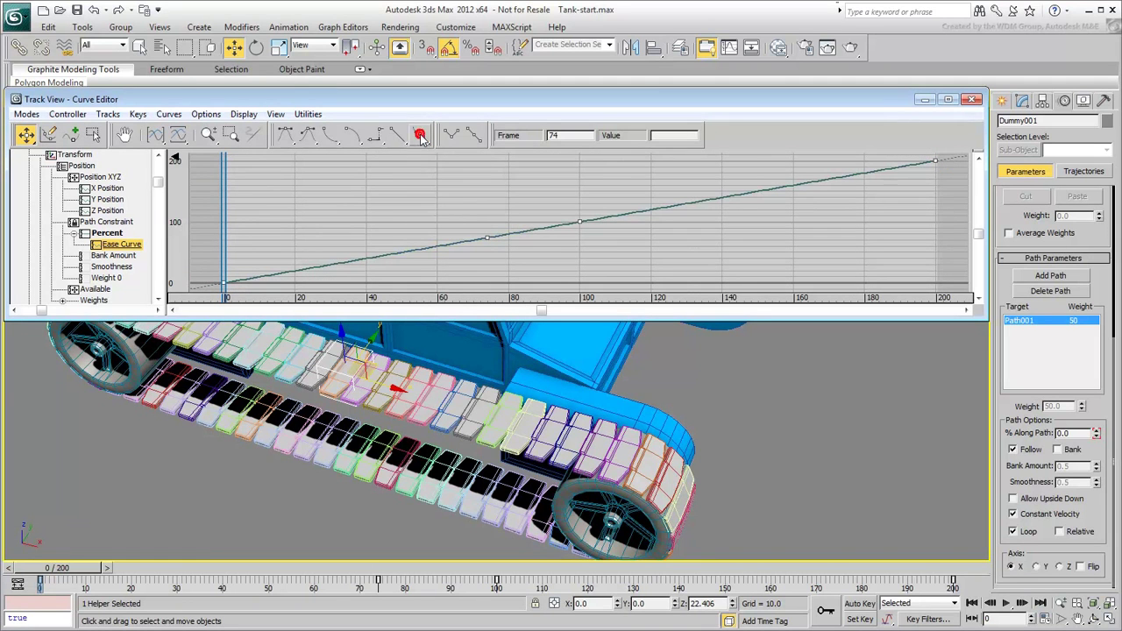
click(436, 210)
- Move the two middle ease-curve keys to frame 80, value about 87.8, and frame 120, value about 110.3, and play the animation
drag(490, 239, 509, 230)
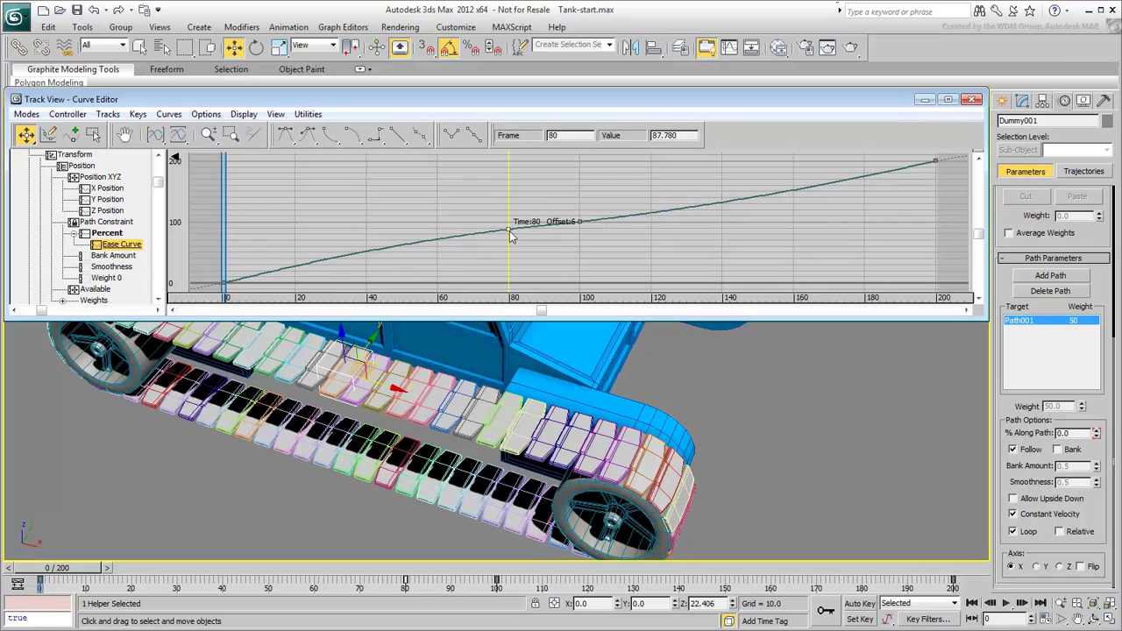
drag(581, 221, 654, 216)
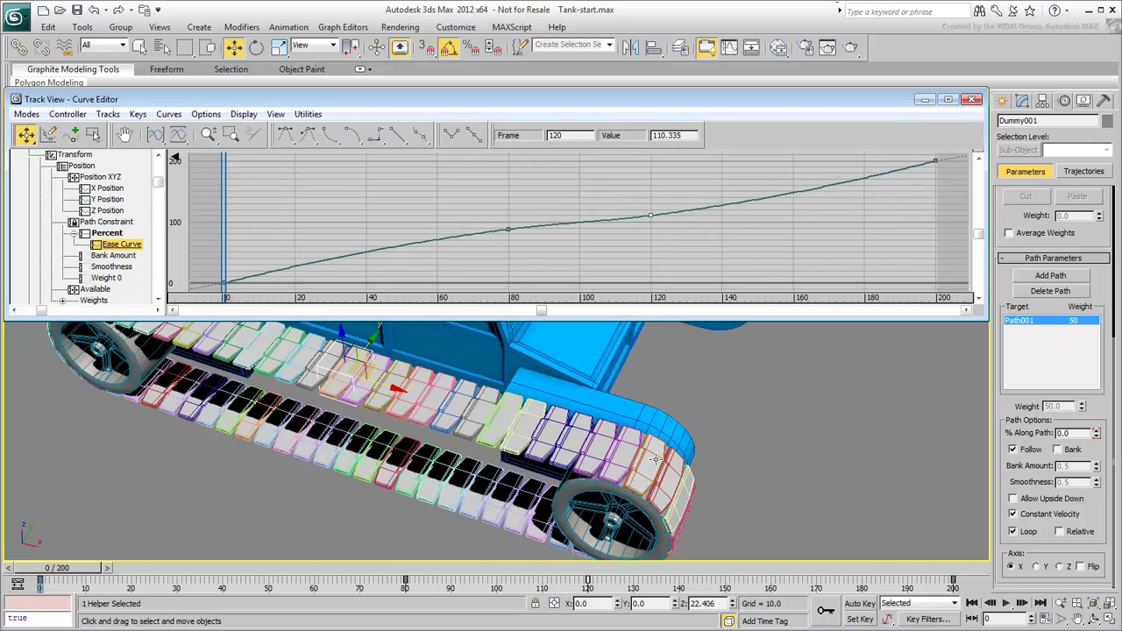
key(slash)
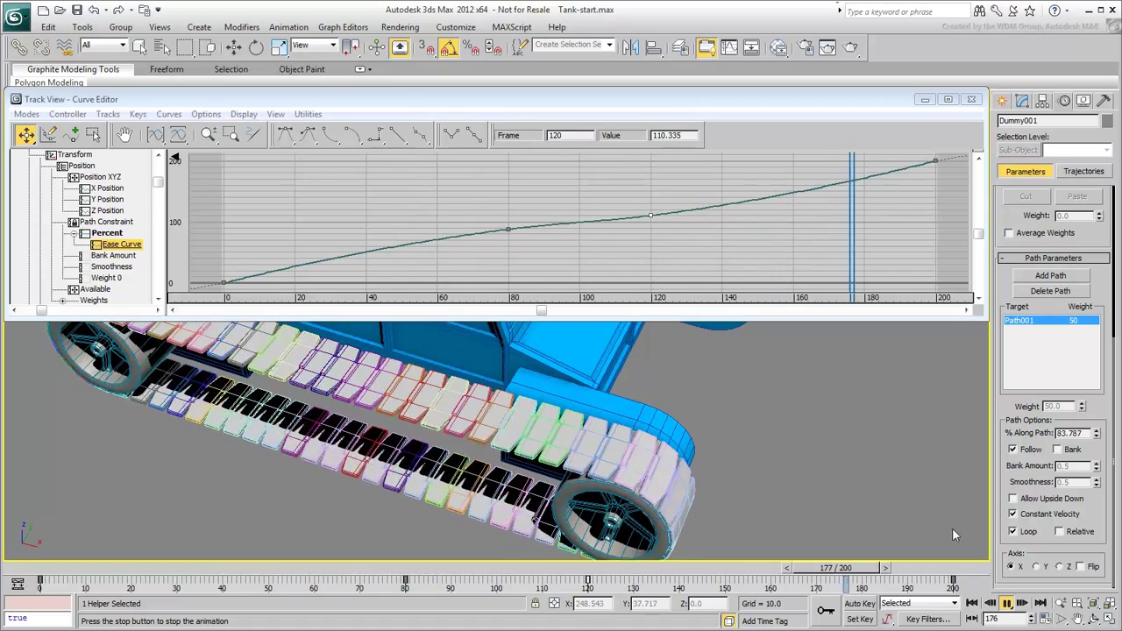
click(1007, 604)
key(w)
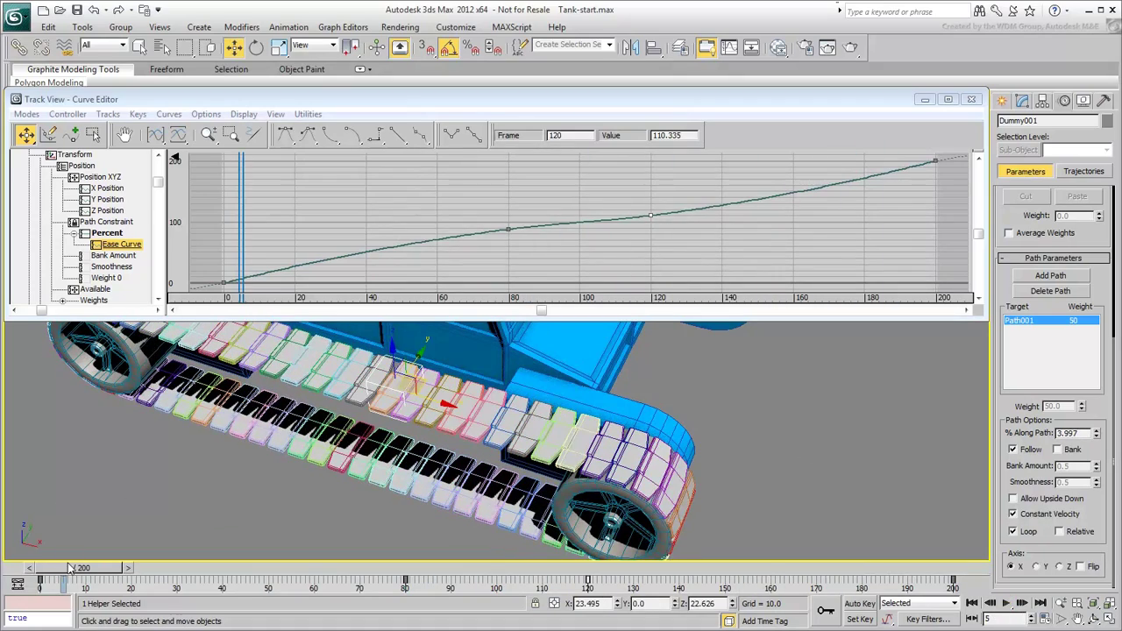
- Return the animation to frame 0 and close the Curve Editor
drag(71, 569, 48, 568)
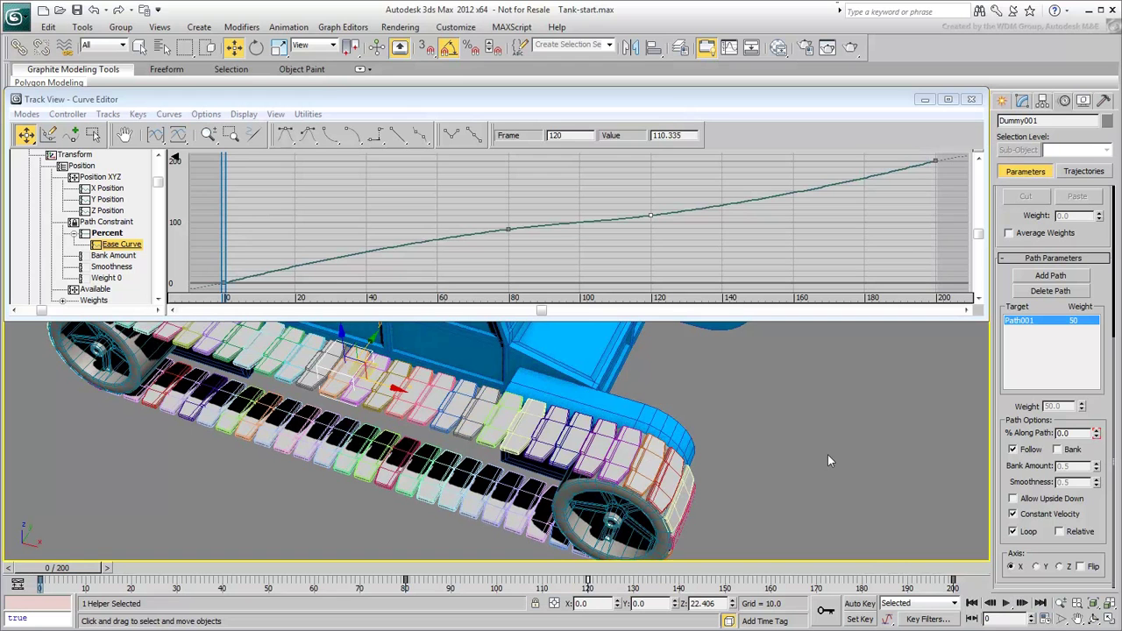
click(971, 99)
click(52, 568)
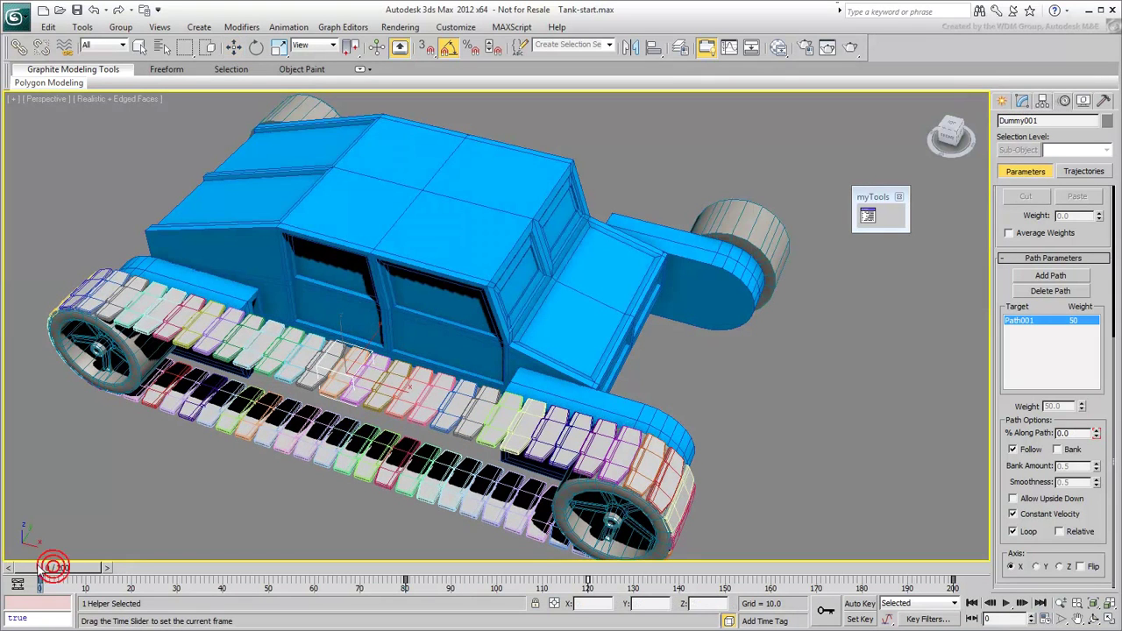
- Select Dummy001, Path001 and all treads from Tread001 to Tread064 by name, viewing the tank from above
mouse_move(217, 509)
alt+middle_down()
mouse_move(269, 518)
mouse_move(283, 557)
mouse_move(342, 463)
mouse_move(376, 501)
mouse_move(356, 517)
alt+middle_up()
key(h)
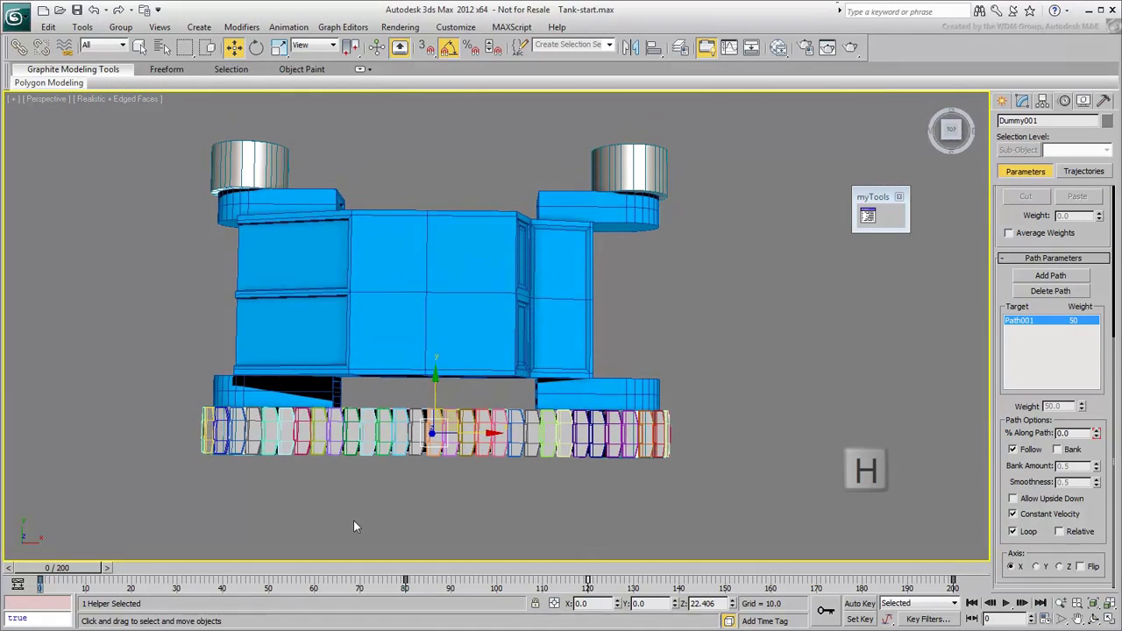
click(109, 165)
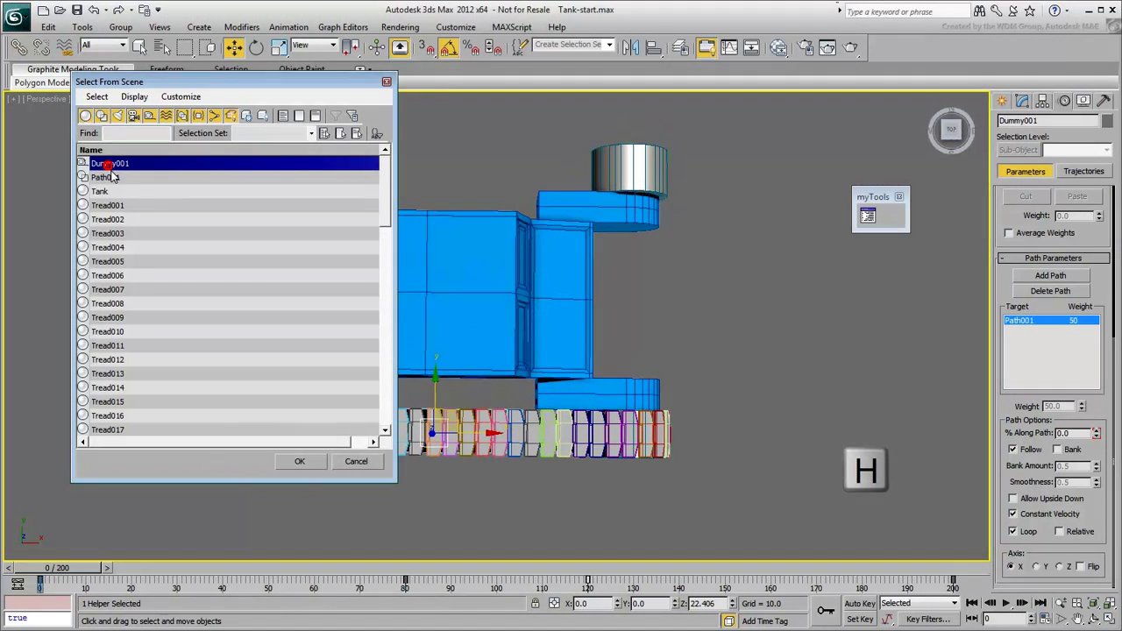
ctrl+click(112, 178)
ctrl+drag(118, 211, 120, 365)
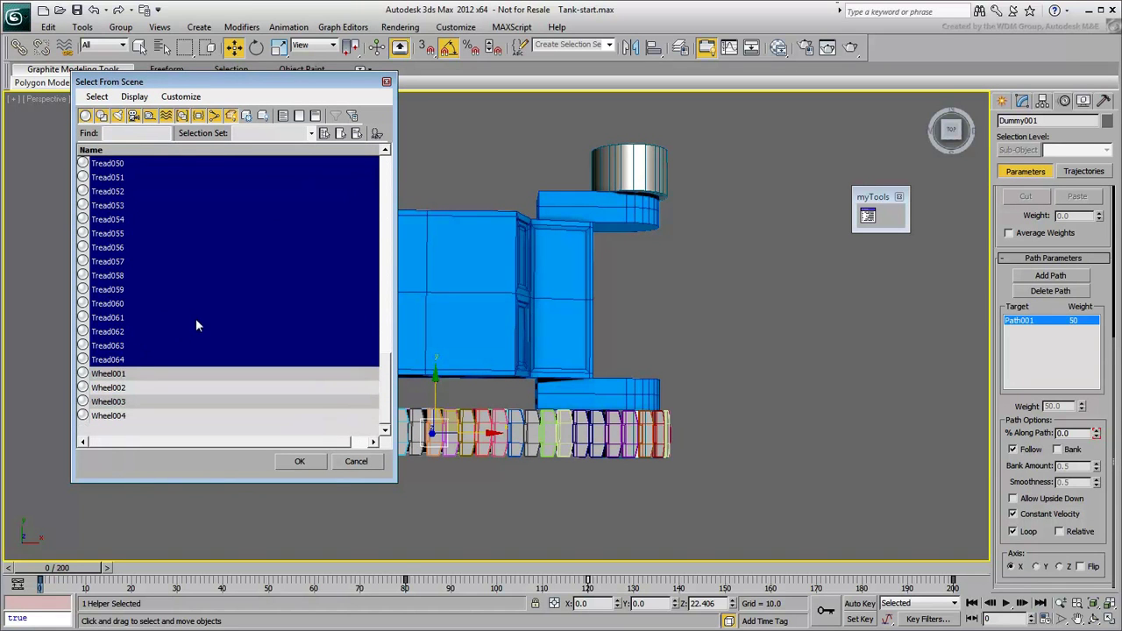
scroll(196, 317, up, 15)
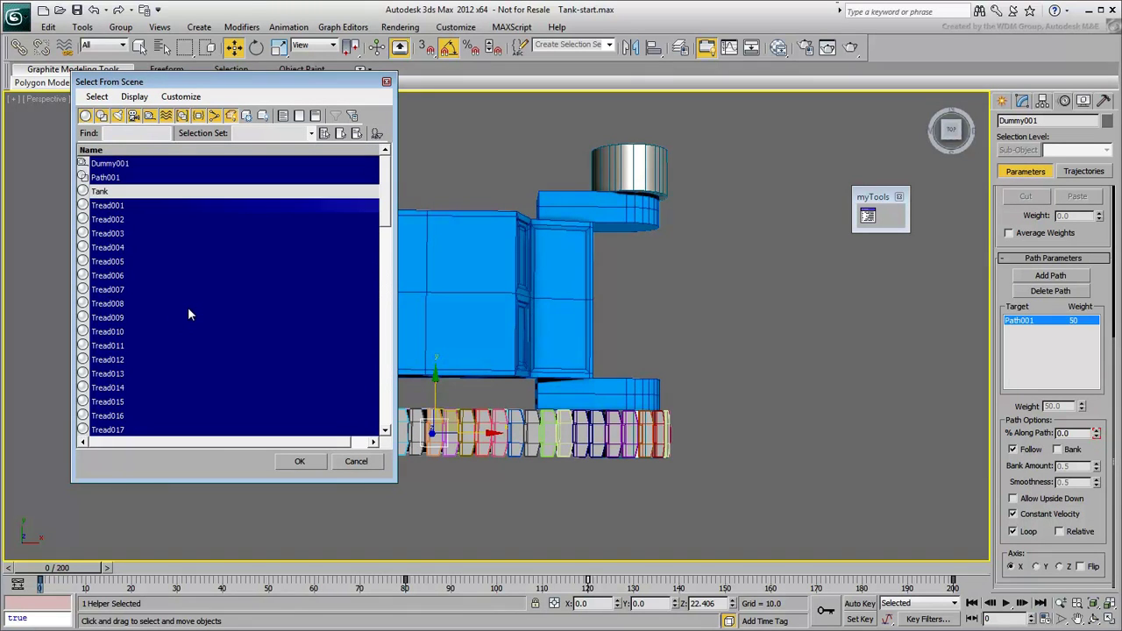
click(299, 461)
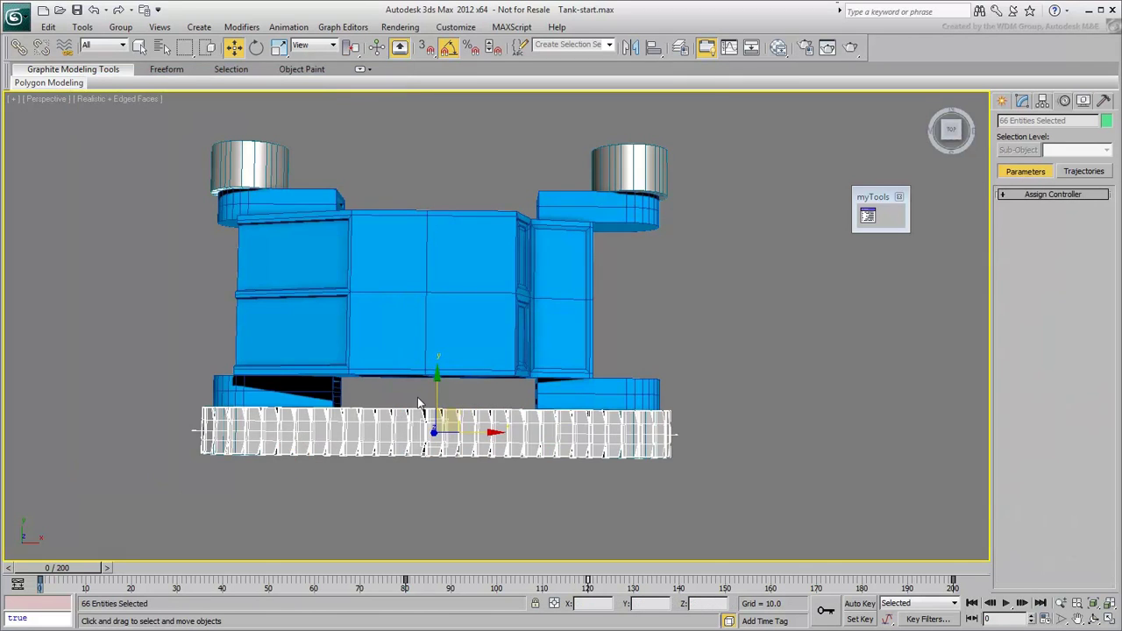
- Clone the selected track assembly once as an instance onto the wheels on the tank's opposite side, and play the animation
mouse_move(436, 393)
mouse_down()
mouse_move(456, 122)
mouse_move(455, 133)
mouse_up()
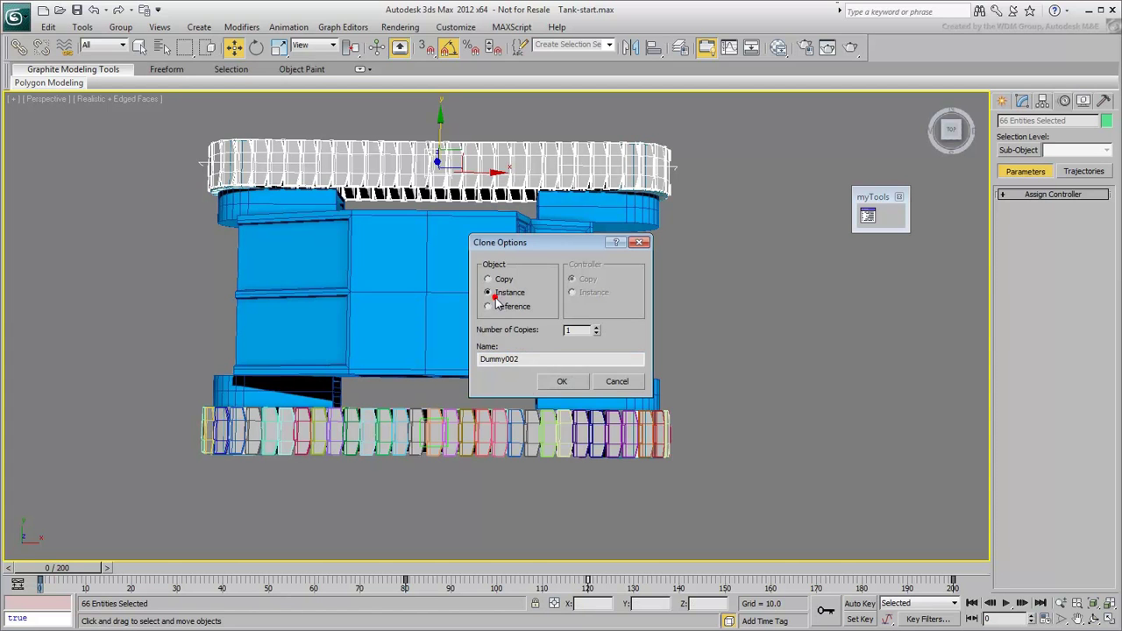
click(561, 384)
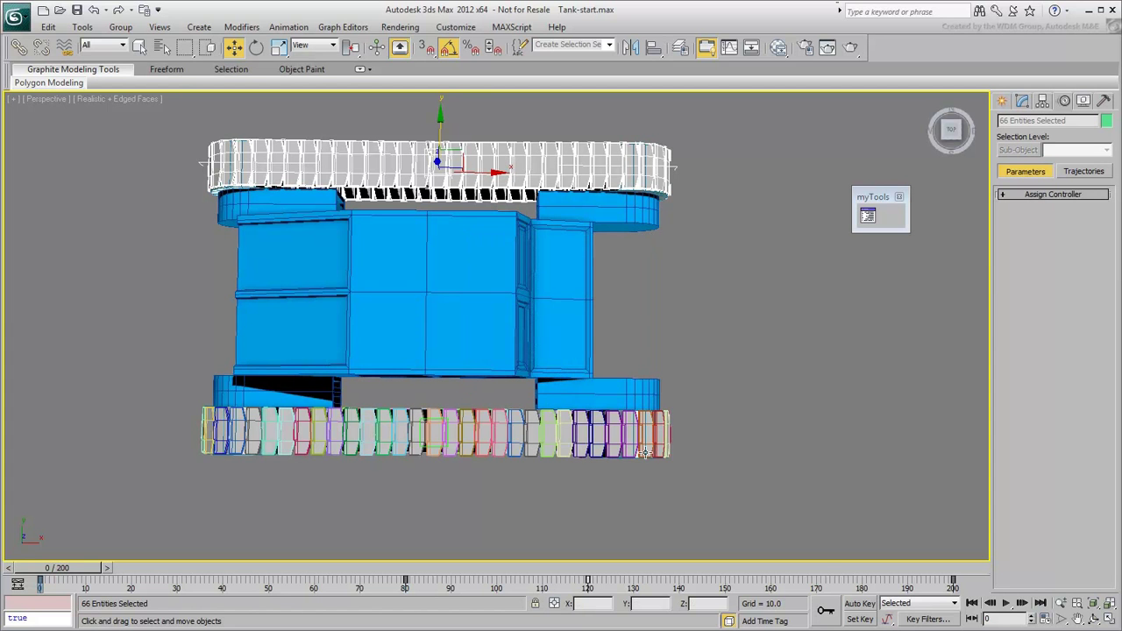
alt+middle_drag(645, 453, 538, 466)
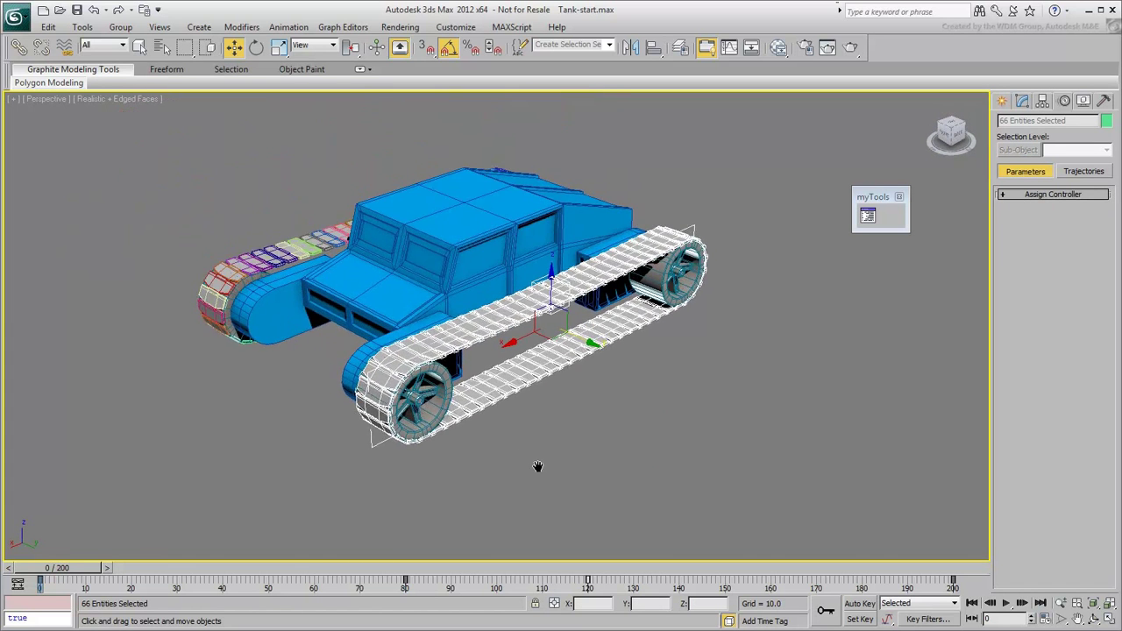
scroll(539, 466, up, 4)
click(625, 485)
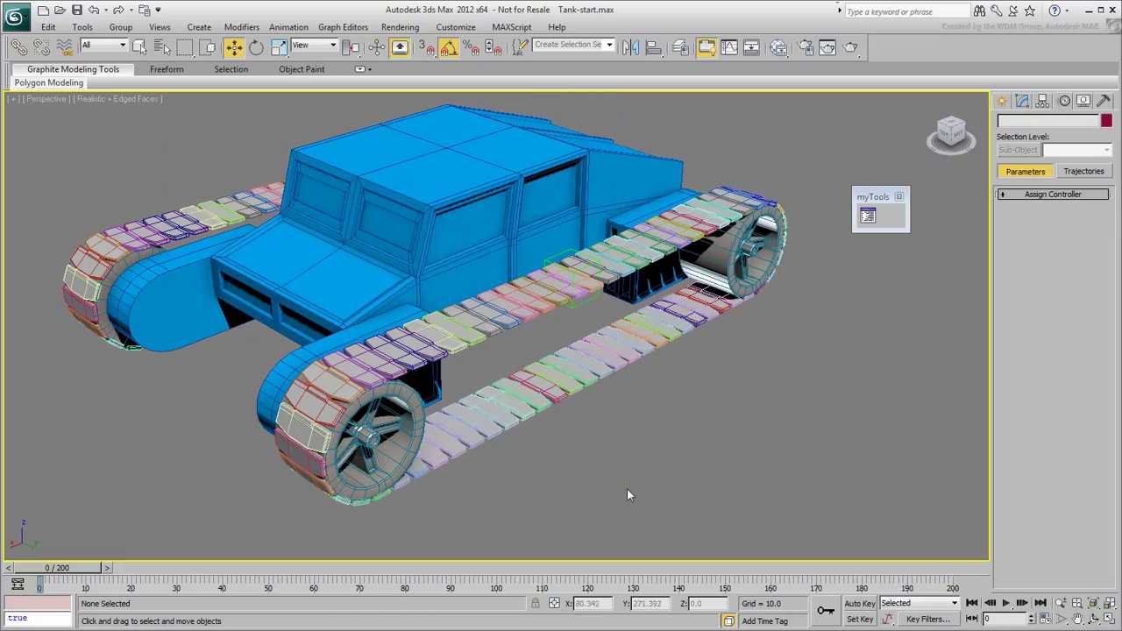
click(1007, 605)
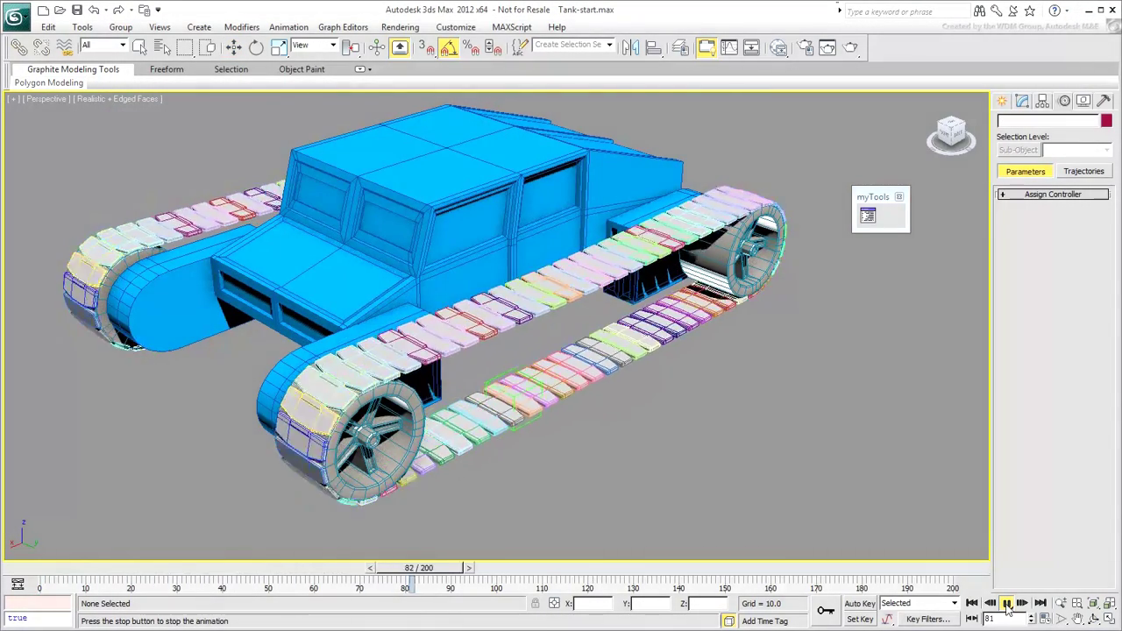
click(1007, 604)
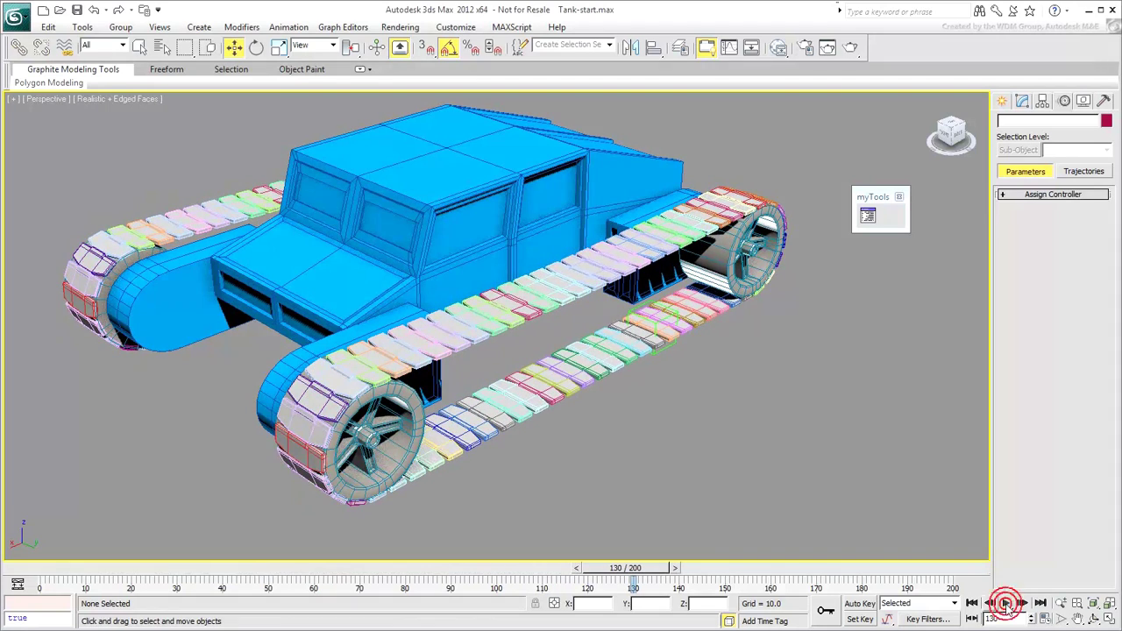
- Select the copied track's dummy at frame 0 and display its path constraint Percent ease curve in the Curve Editor
click(662, 351)
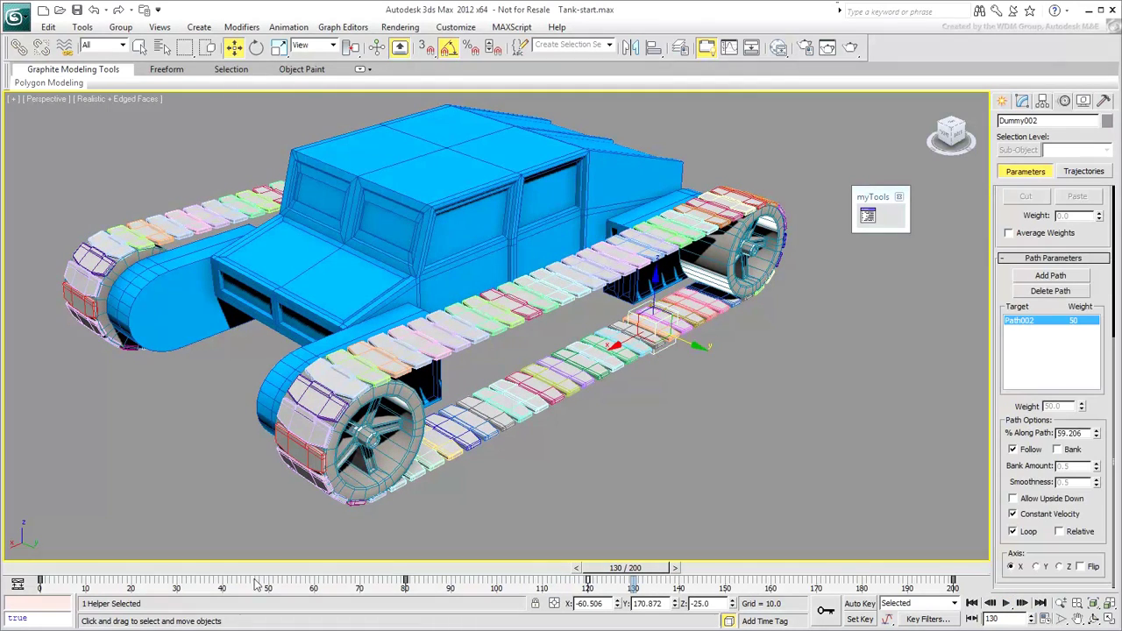
click(31, 570)
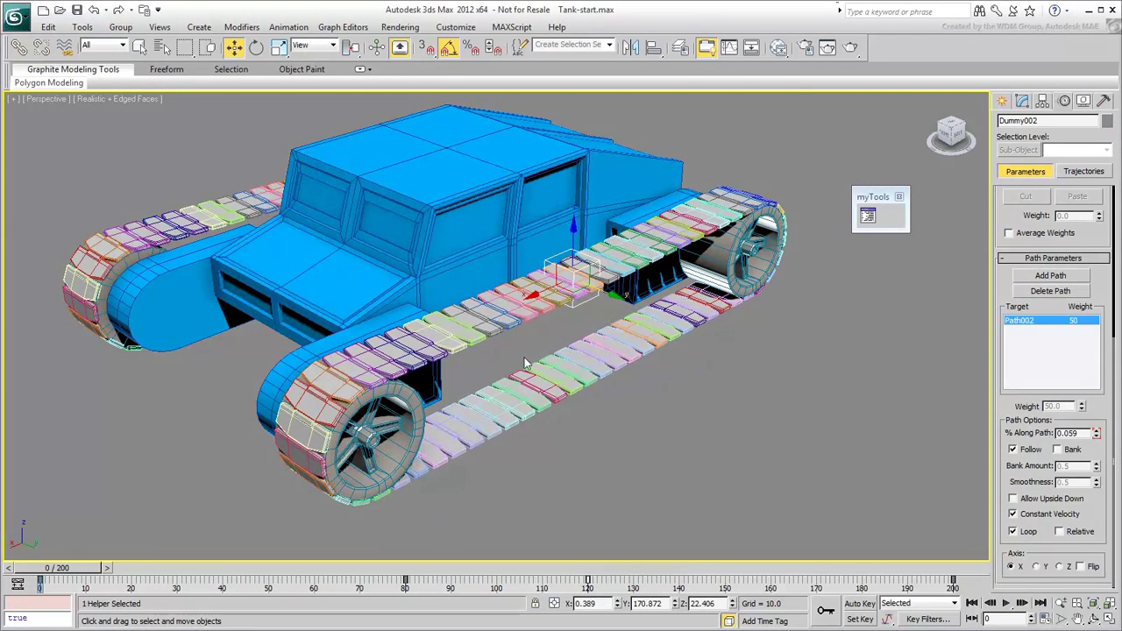
right_click(570, 317)
click(600, 402)
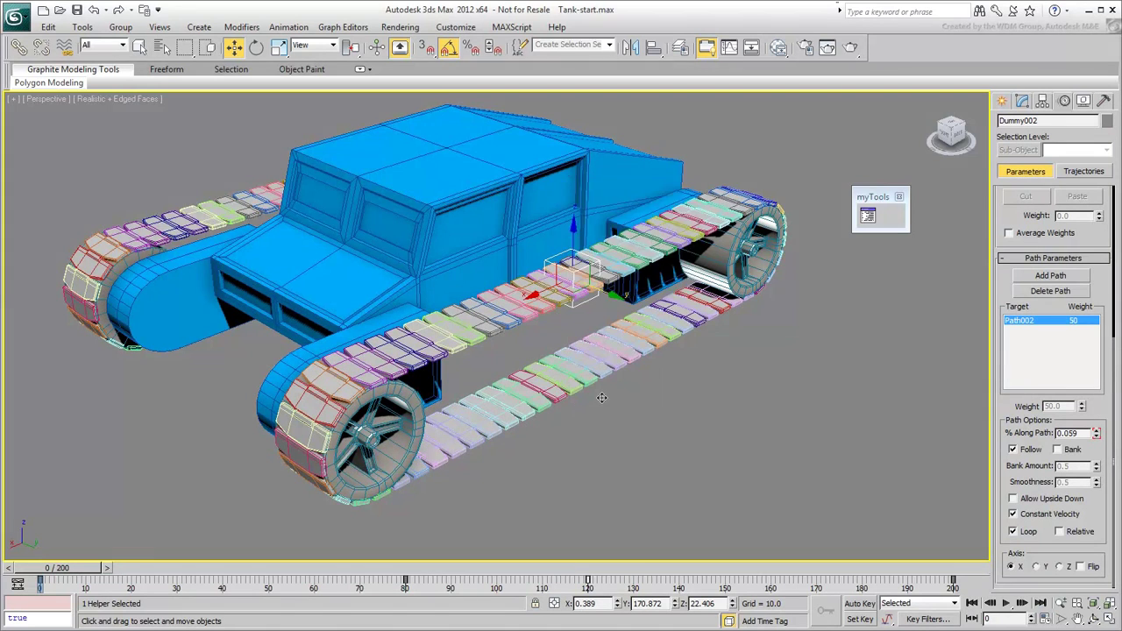
scroll(56, 261, down, 3)
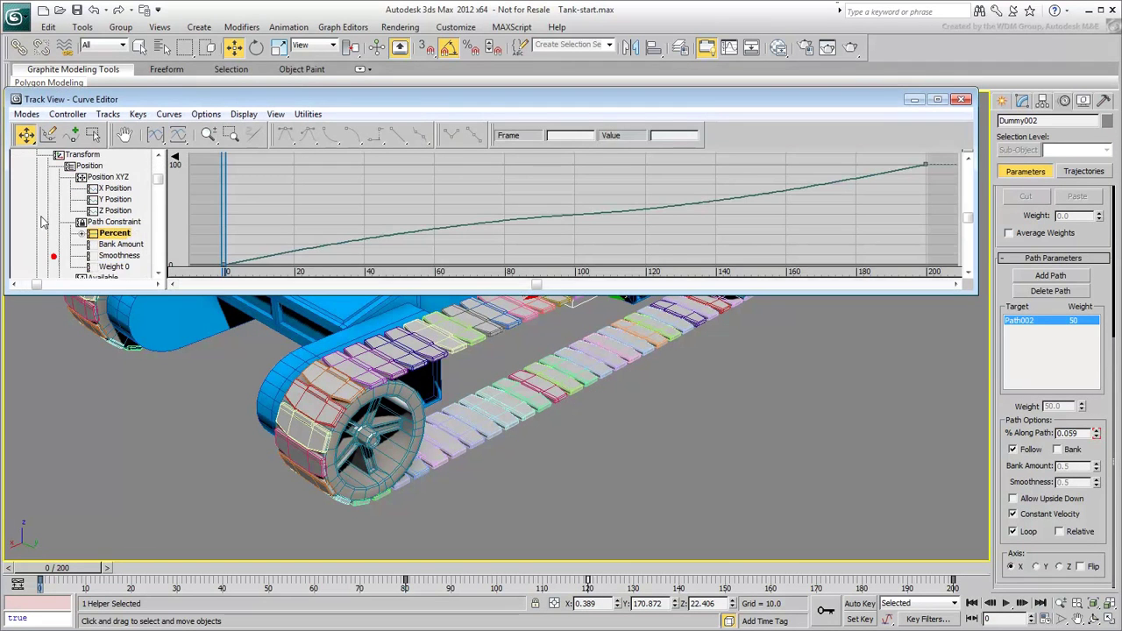
click(75, 223)
click(113, 236)
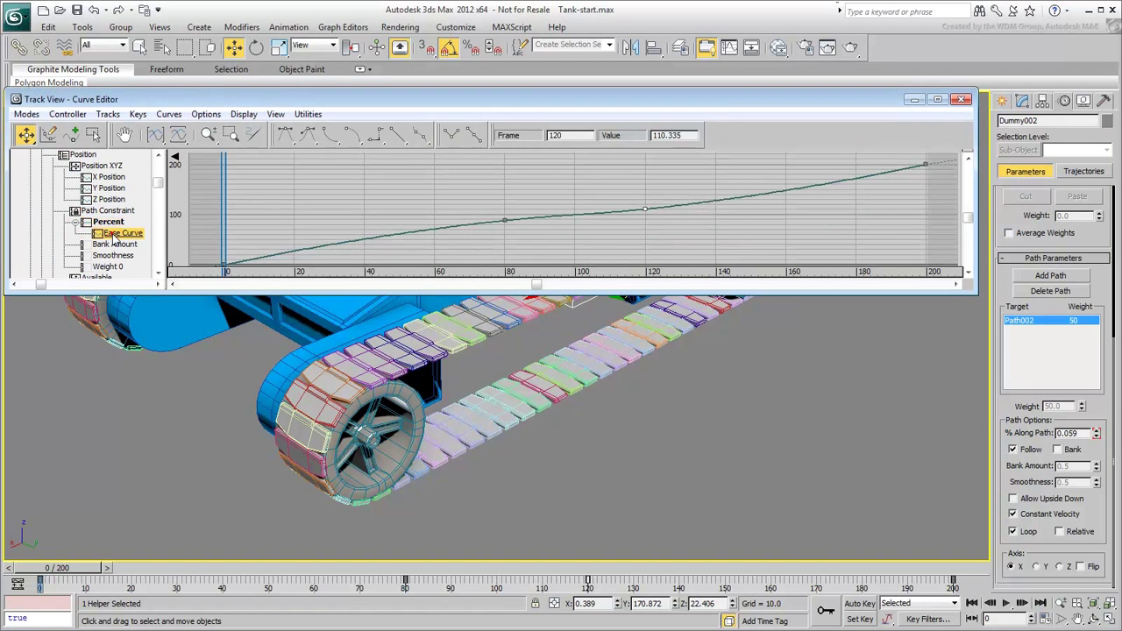
- Invert the ease curve: first key about 200, last key near 0, middle keys about 108.7 at frame 80 and 88 at frame 120
drag(226, 265, 226, 166)
drag(926, 167, 924, 266)
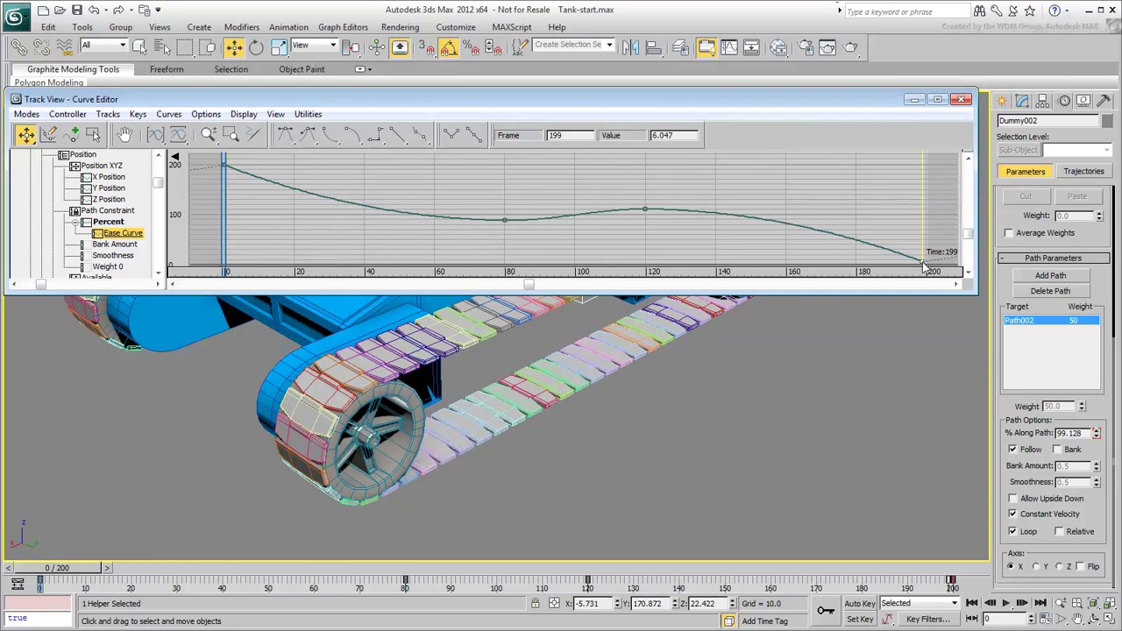
drag(505, 219, 506, 208)
drag(647, 211, 646, 222)
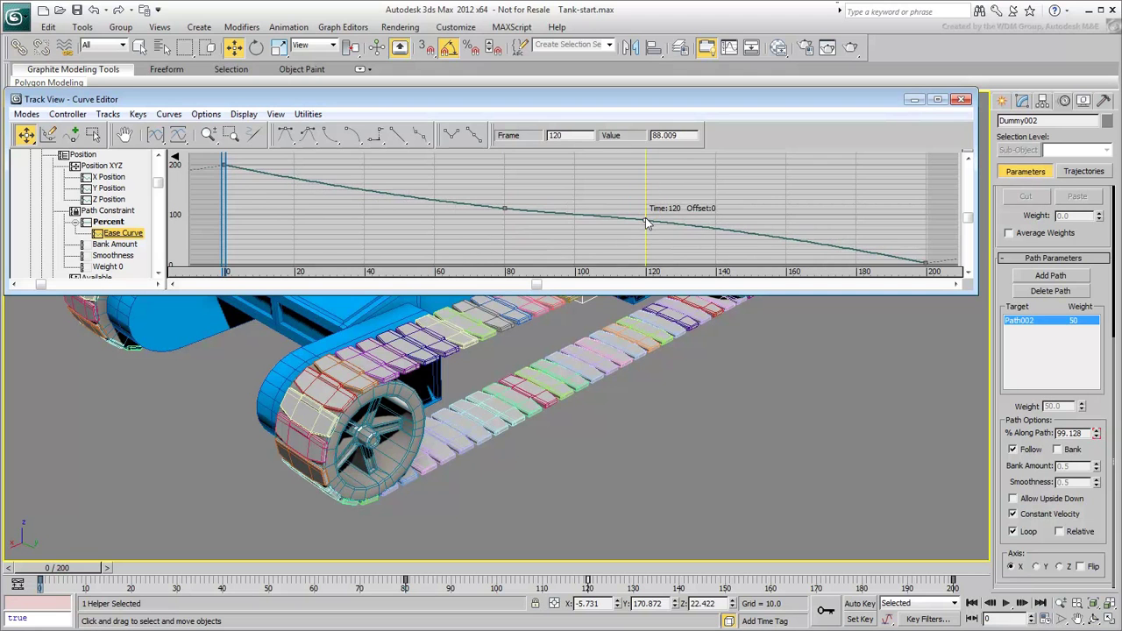
drag(507, 207, 505, 217)
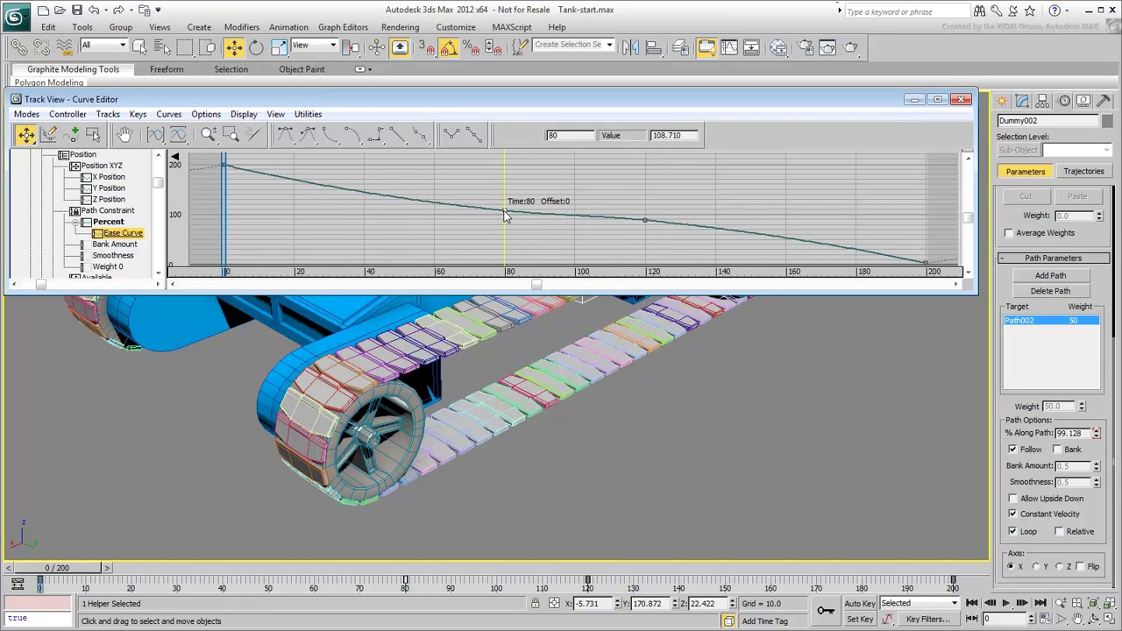
- Close the Curve Editor, play the animation to compare both tracks' directions, and return to frame 0
click(962, 99)
click(937, 515)
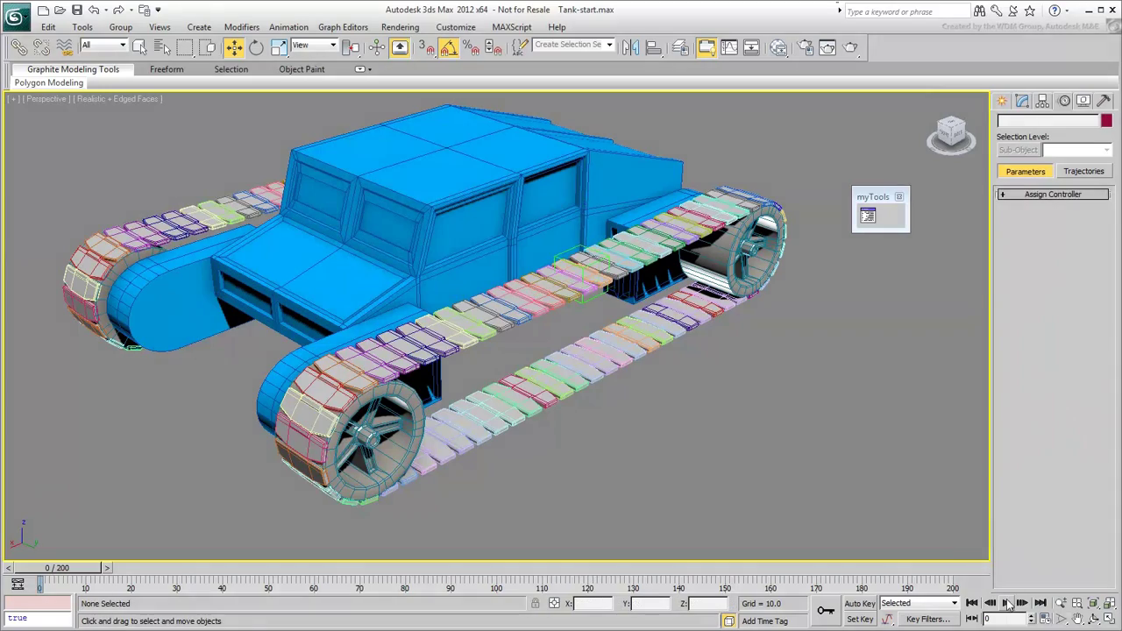
click(1007, 603)
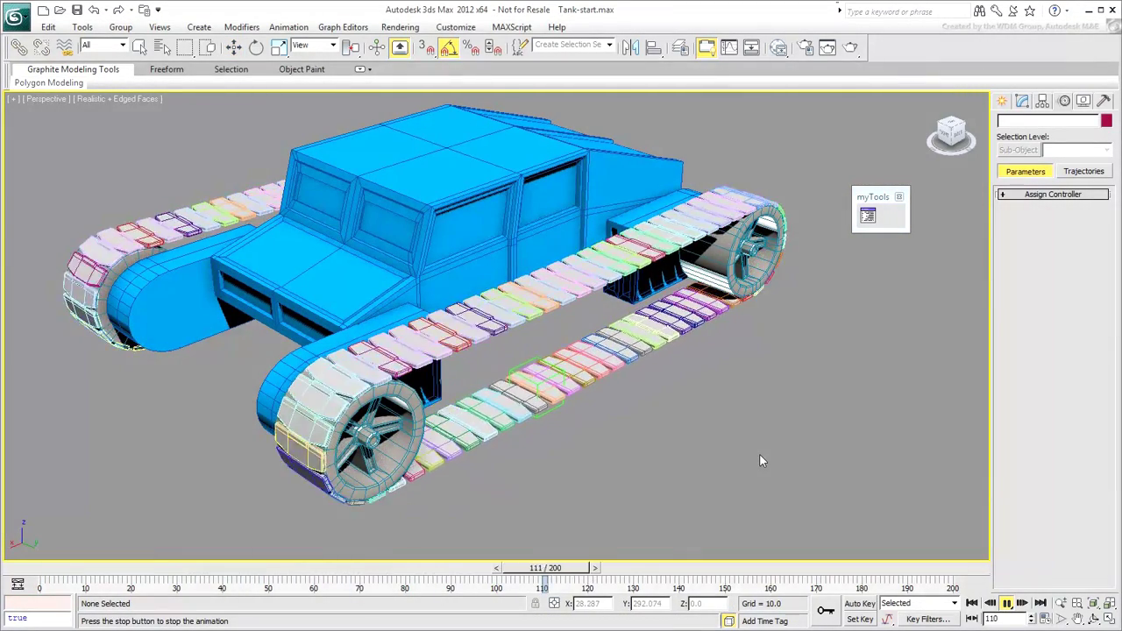
click(1008, 603)
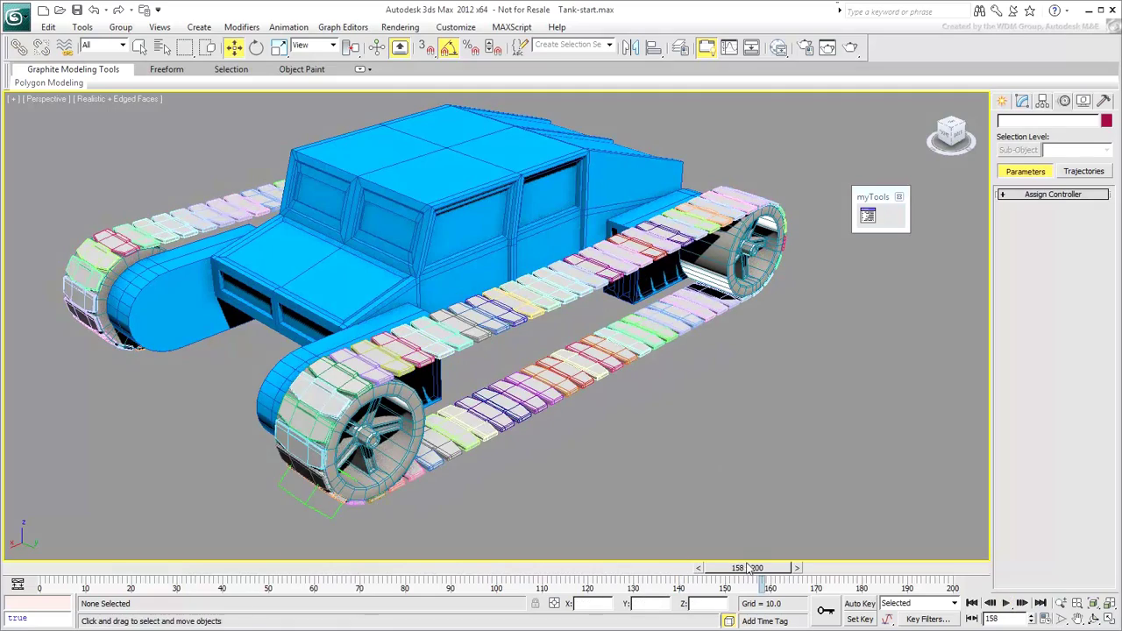
drag(748, 568, 71, 568)
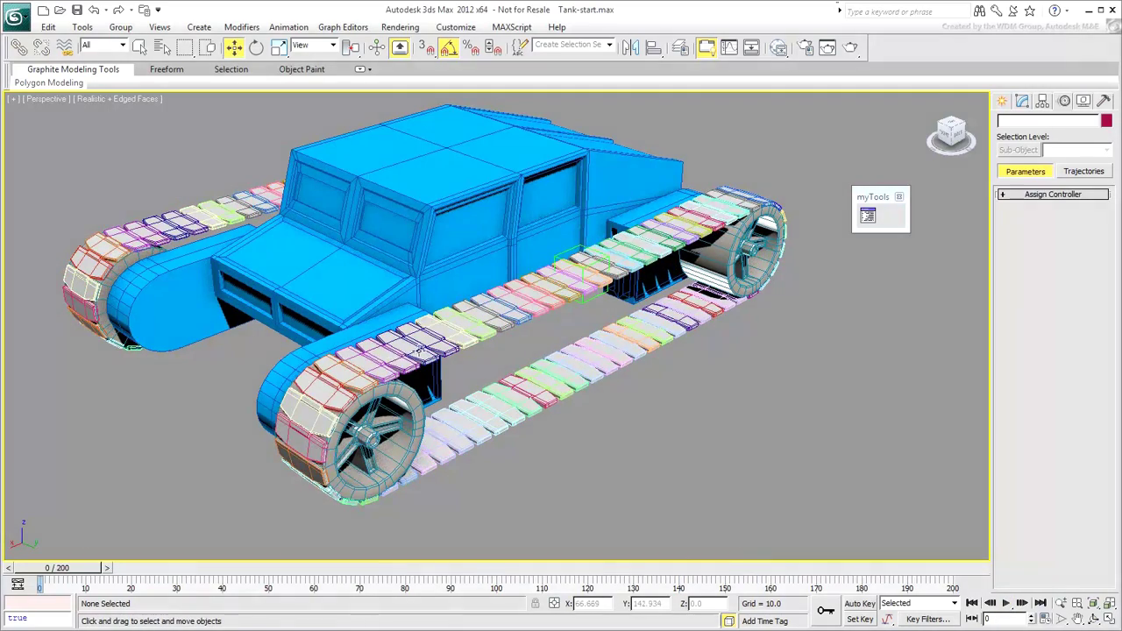
- Change the time display to FRAME:TICKS and scrub the track animation, ending at frame 0
alt+middle_drag(421, 349, 530, 474)
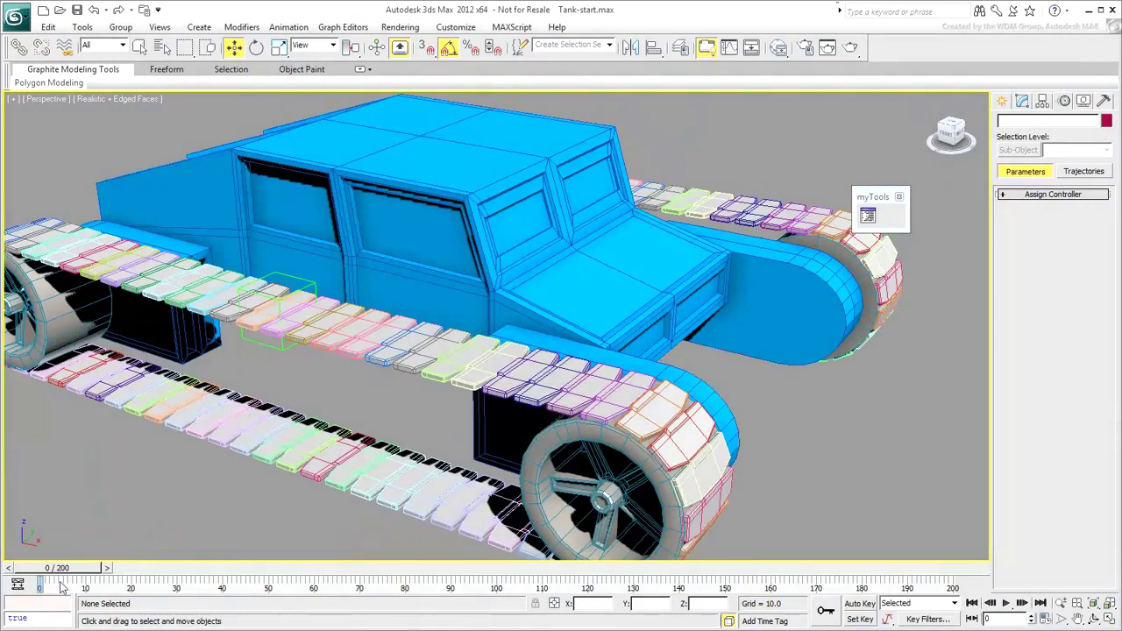
mouse_move(61, 572)
mouse_down()
mouse_move(85, 574)
mouse_move(62, 574)
mouse_up()
key(w)
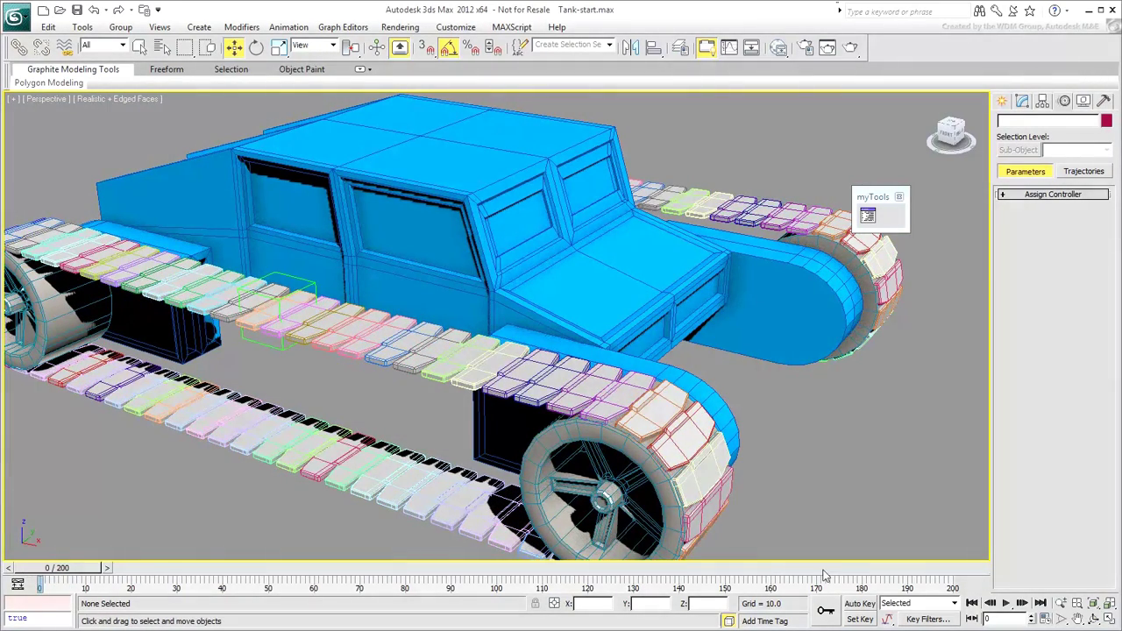
click(1045, 619)
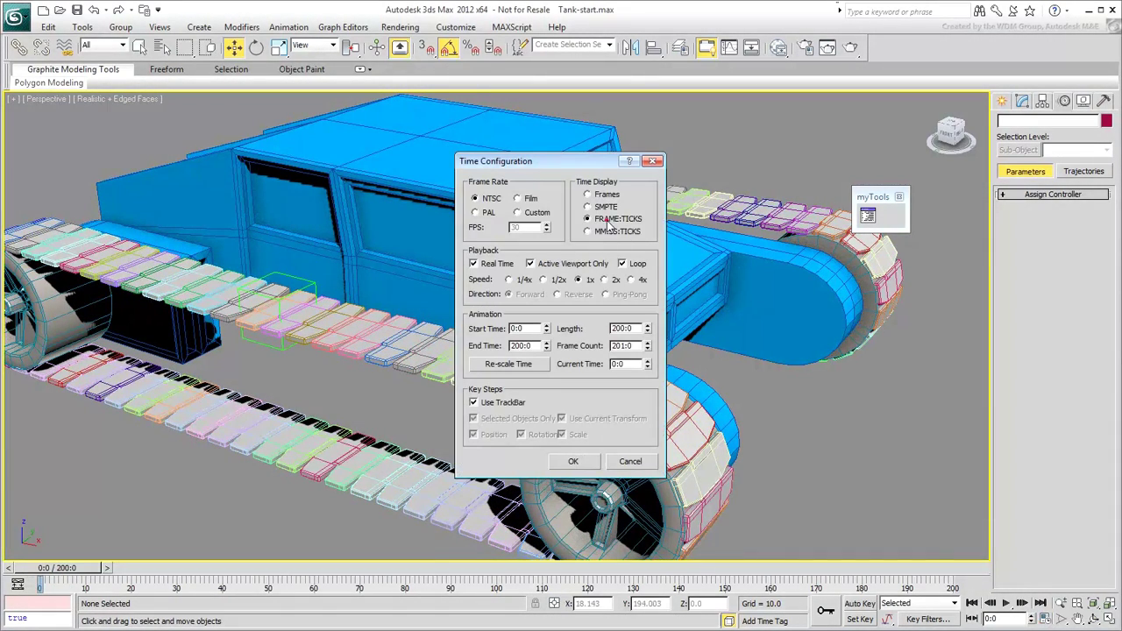
click(572, 462)
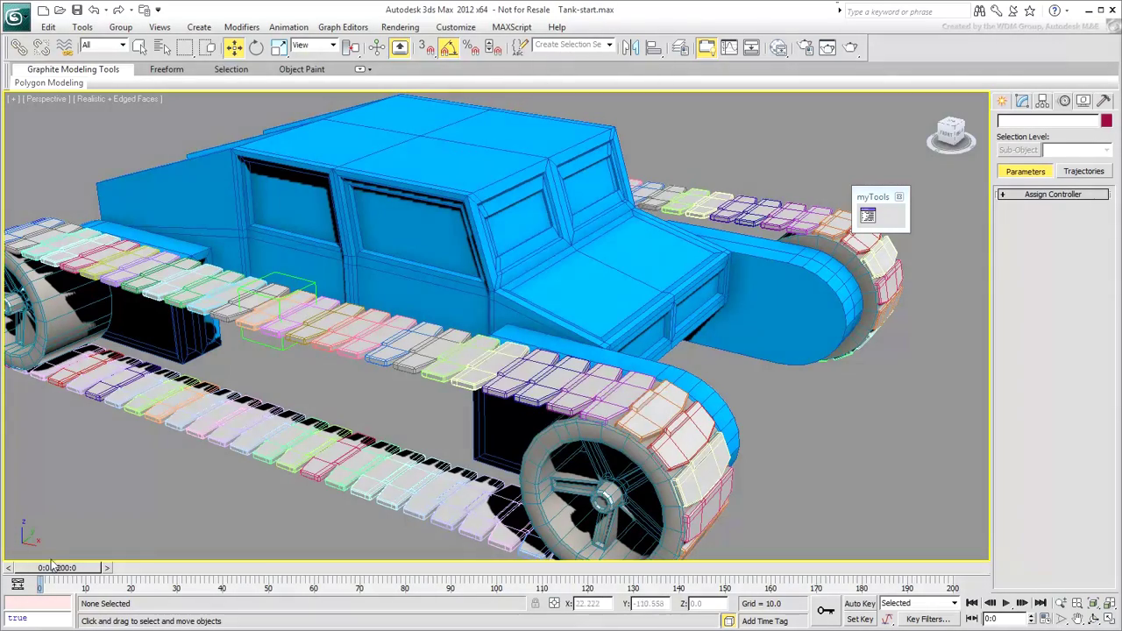
drag(53, 566, 18, 583)
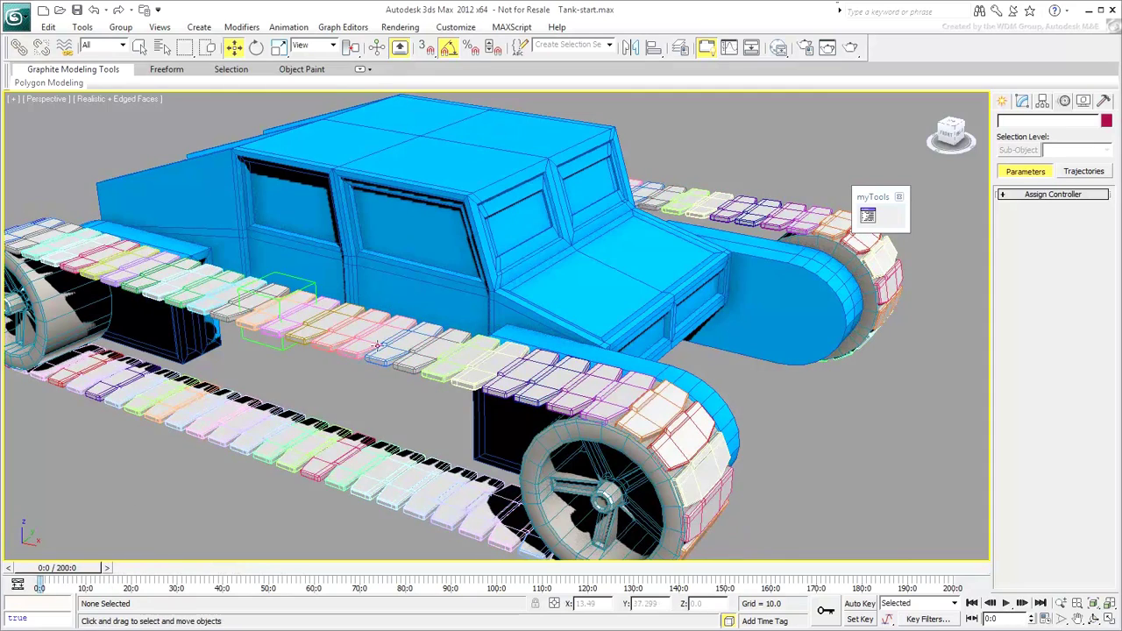
- Select the front wheel of the original track with the whole tank in view
scroll(436, 304, down, 5)
alt+middle_drag(436, 304, 454, 374)
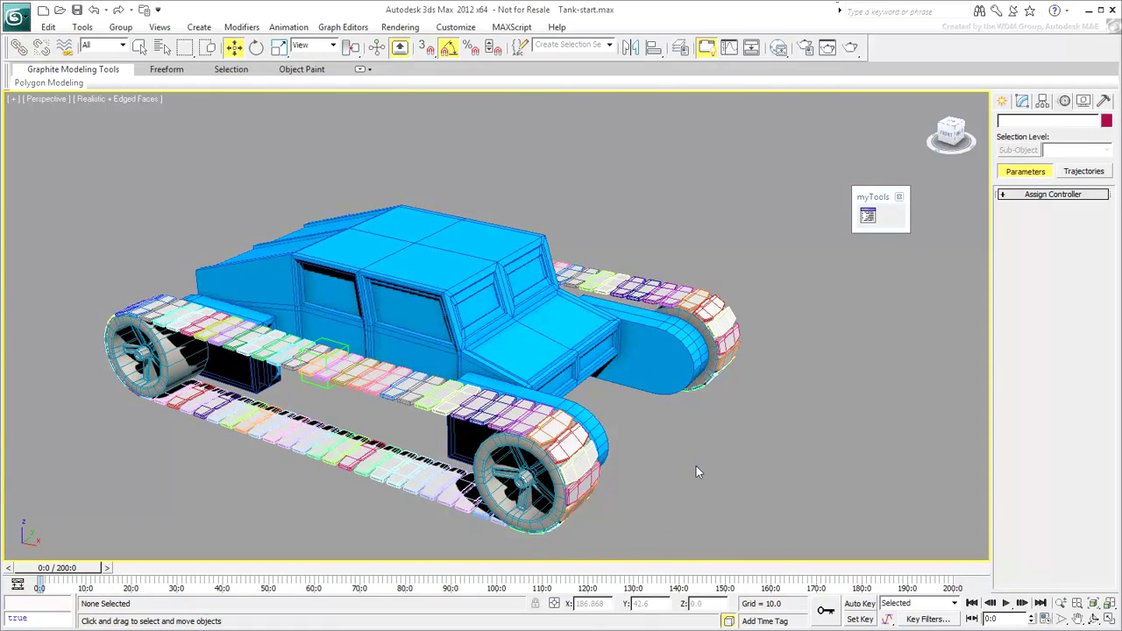
middle_drag(697, 472, 682, 432)
click(520, 459)
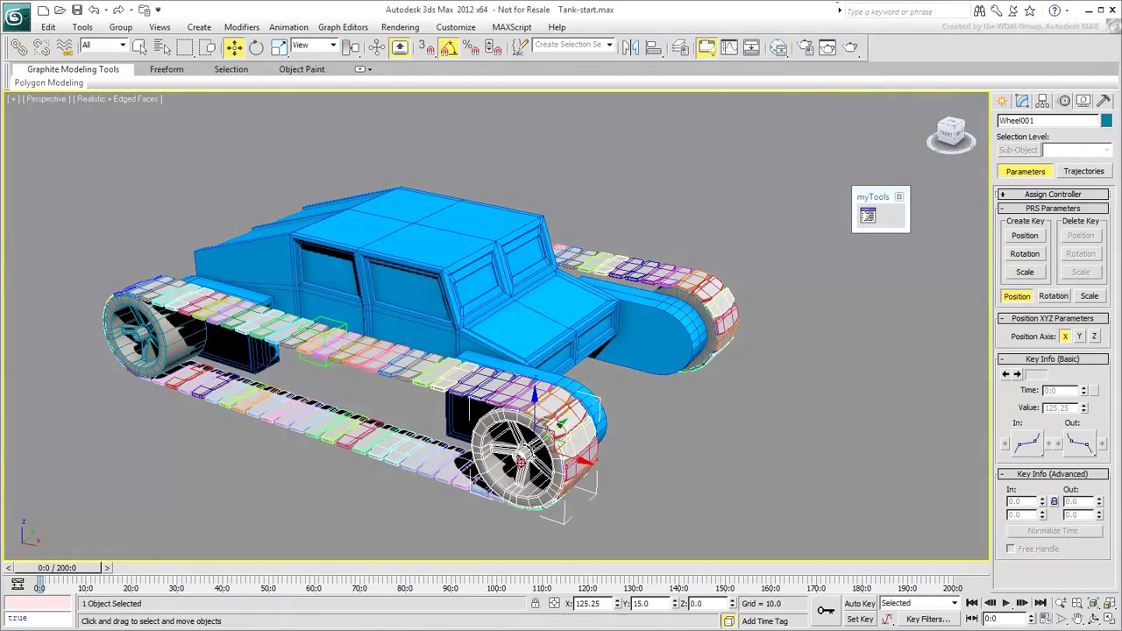